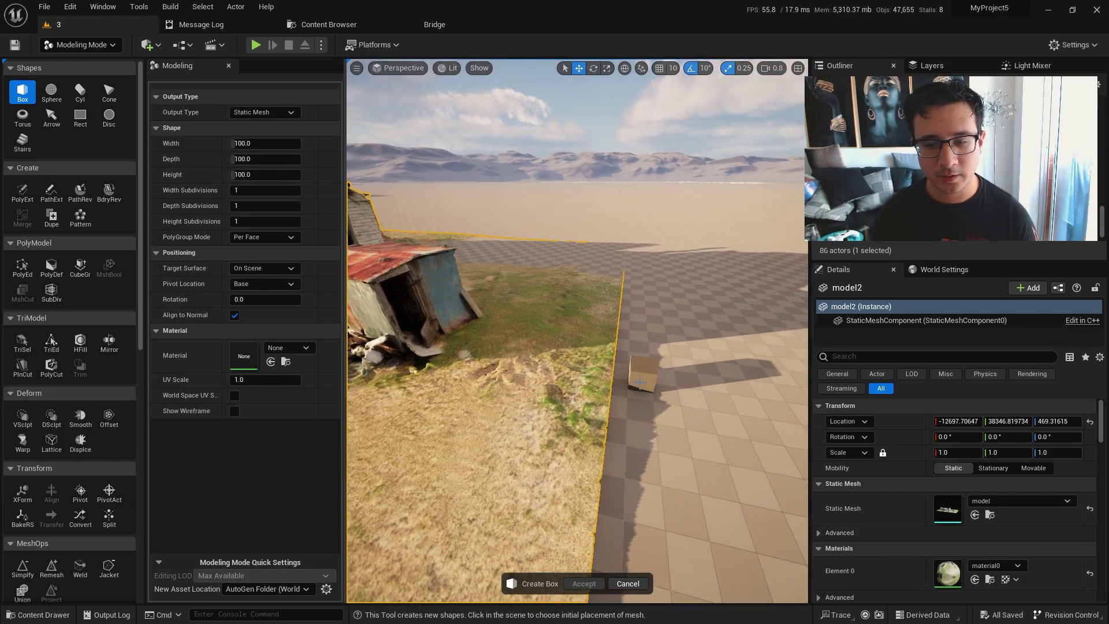
# Step: Create a 100 x 100 x 100 box on the floor beside the scanned model and move it up against the small shed
pyautogui.click(640, 382)
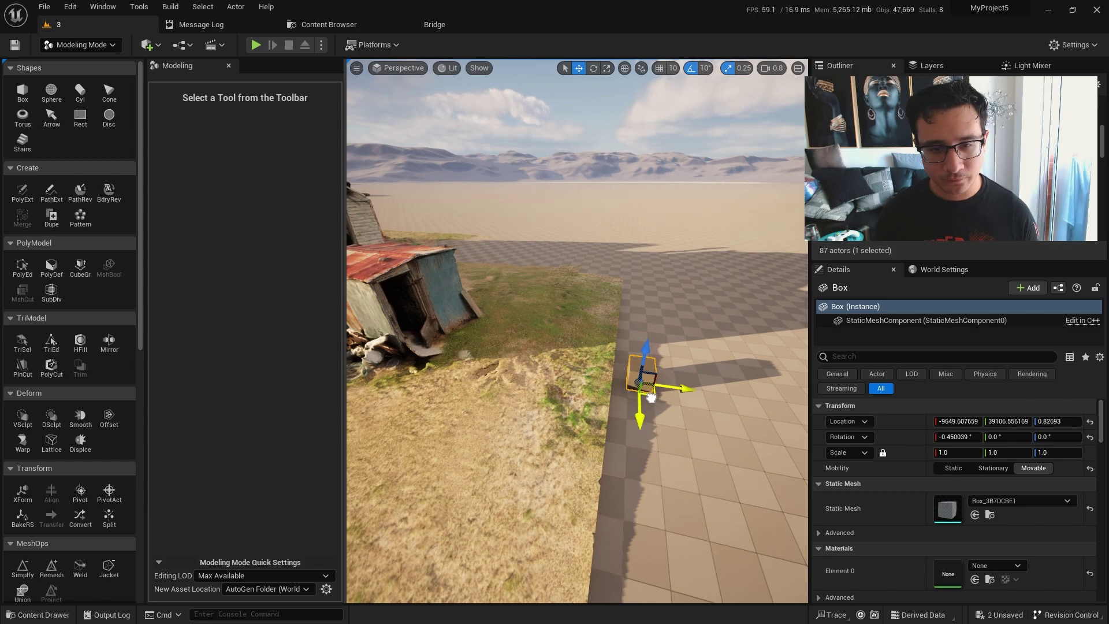
pyautogui.moveTo(652, 397); pyautogui.dragTo(436, 384)
pyautogui.moveTo(436, 384); pyautogui.dragTo(369, 361, button='right')
pyautogui.moveTo(525, 381); pyautogui.dragTo(523, 308)
pyautogui.moveTo(522, 307); pyautogui.dragTo(581, 392, button='right')
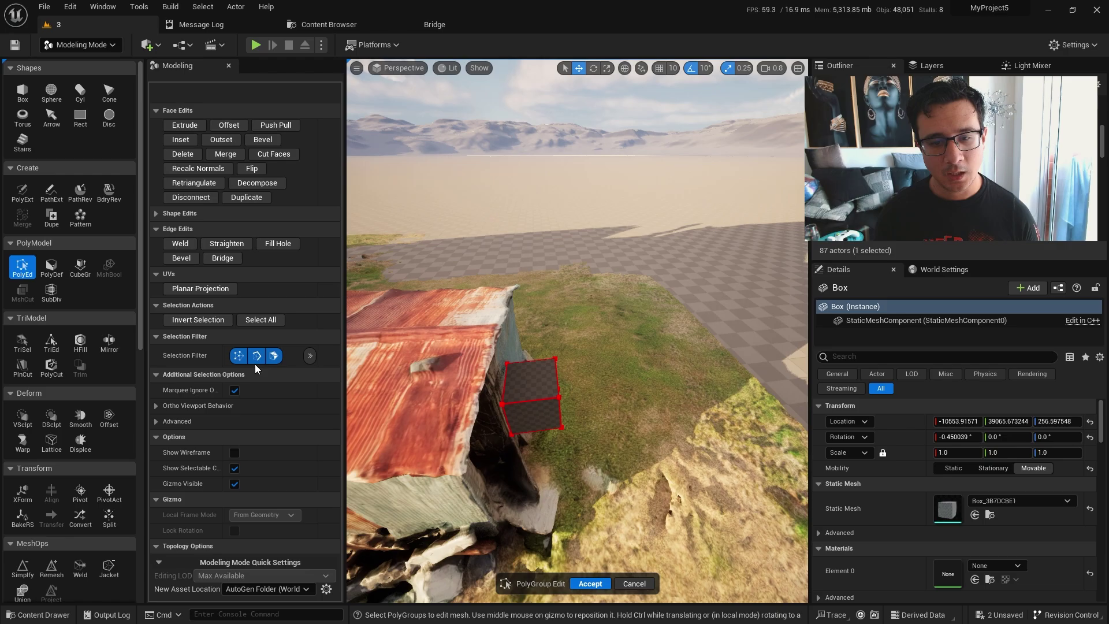
# Step: Edit the box's polygroups and pull one side face out past the far side of the small shed
pyautogui.moveTo(481, 433)
pyautogui.mouseDown(button='right')
pyautogui.moveTo(488, 422)
pyautogui.moveTo(471, 456)
pyautogui.moveTo(481, 433)
pyautogui.mouseUp(button='right')
pyautogui.press('w')
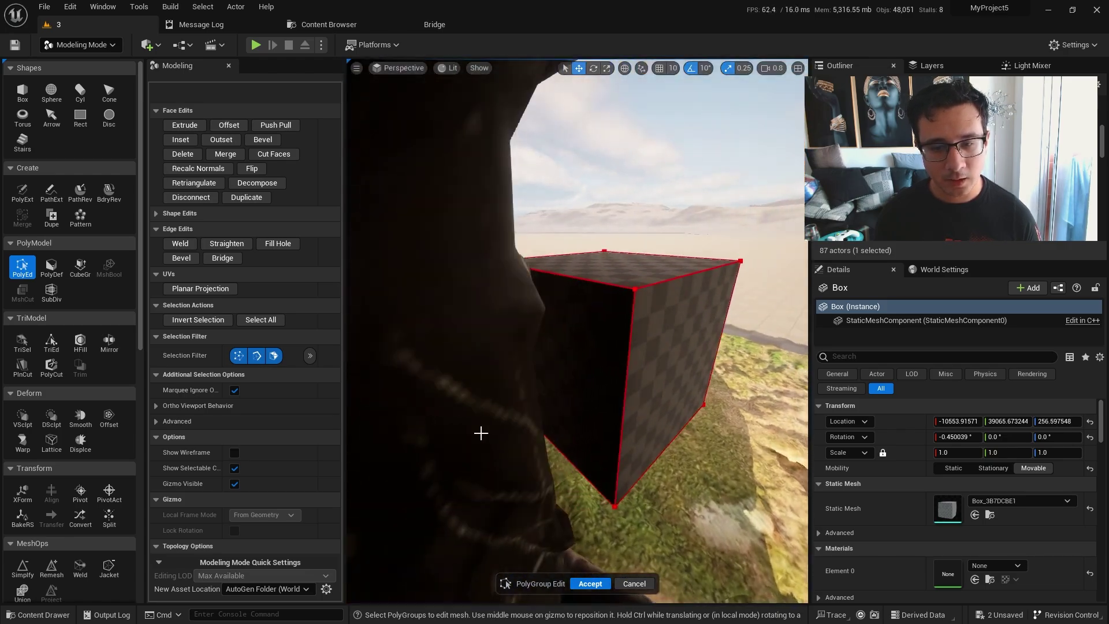
pyautogui.click(594, 369)
pyautogui.press('s')
pyautogui.moveTo(594, 369); pyautogui.dragTo(537, 381, button='right')
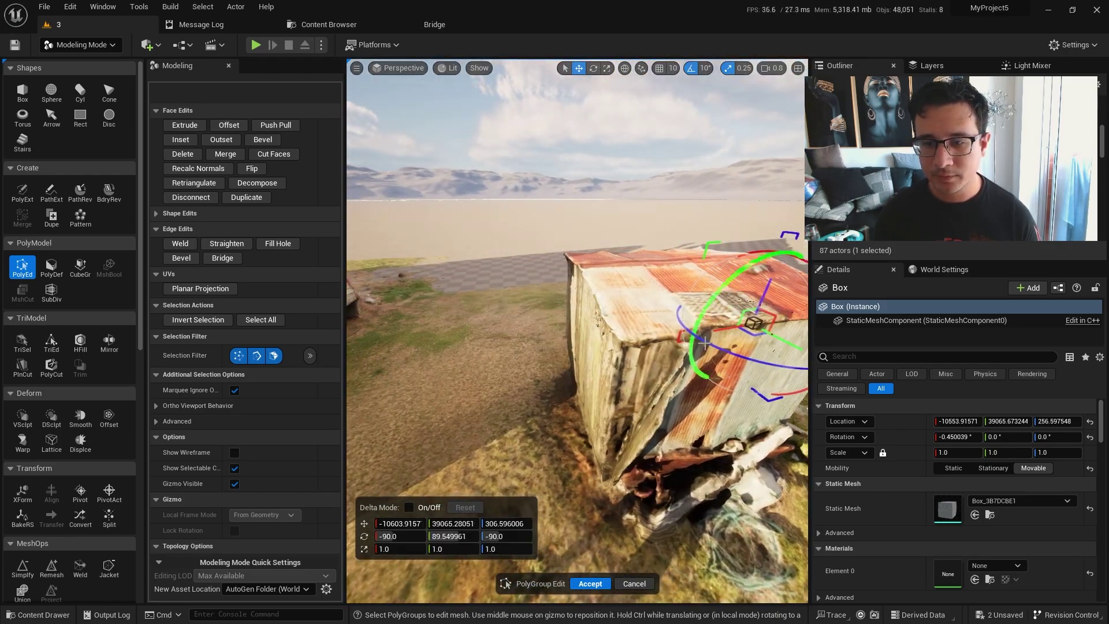
pyautogui.moveTo(718, 329); pyautogui.dragTo(580, 340)
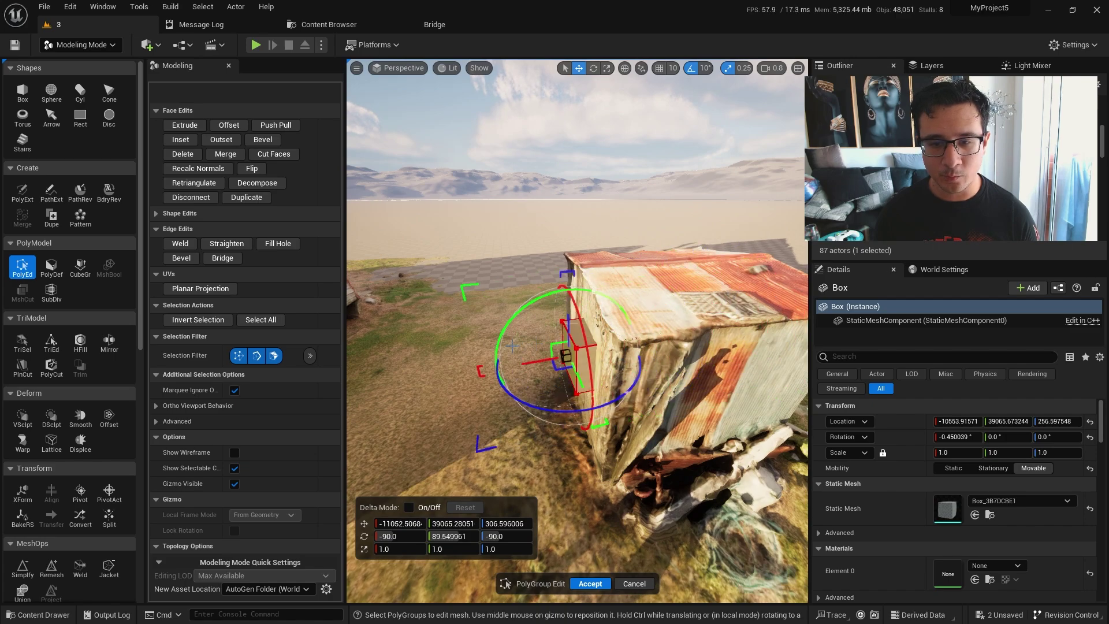
# Step: Raise the box's top face above the shed roof, extend its sides to enclose the whole shed, and accept the polygroup edit
pyautogui.moveTo(524, 353); pyautogui.dragTo(671, 288, button='middle')
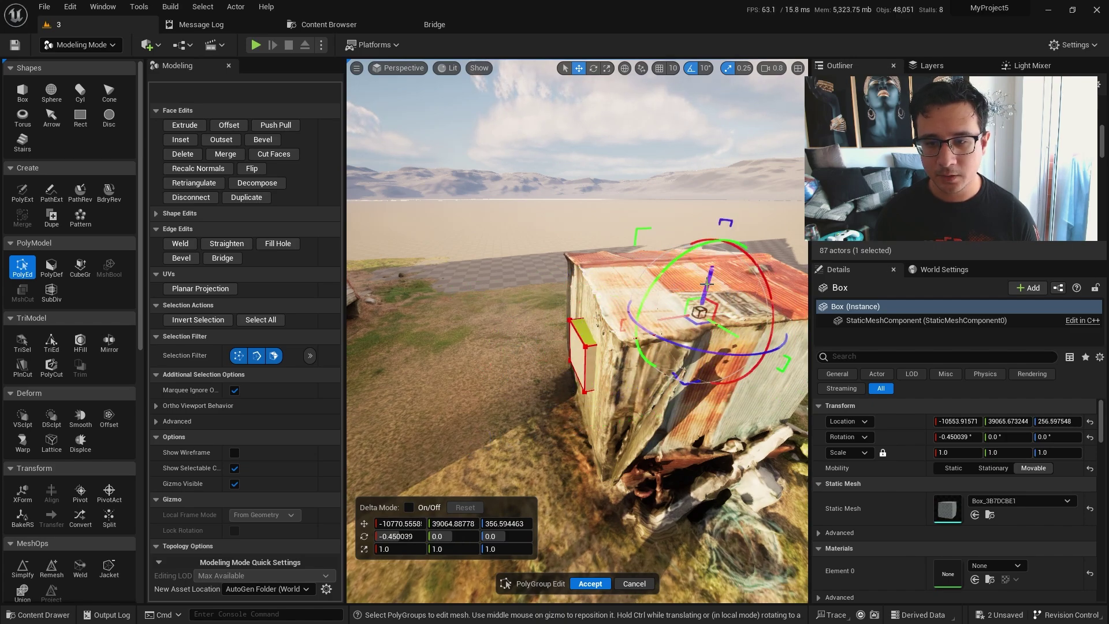
pyautogui.moveTo(706, 283); pyautogui.dragTo(713, 211)
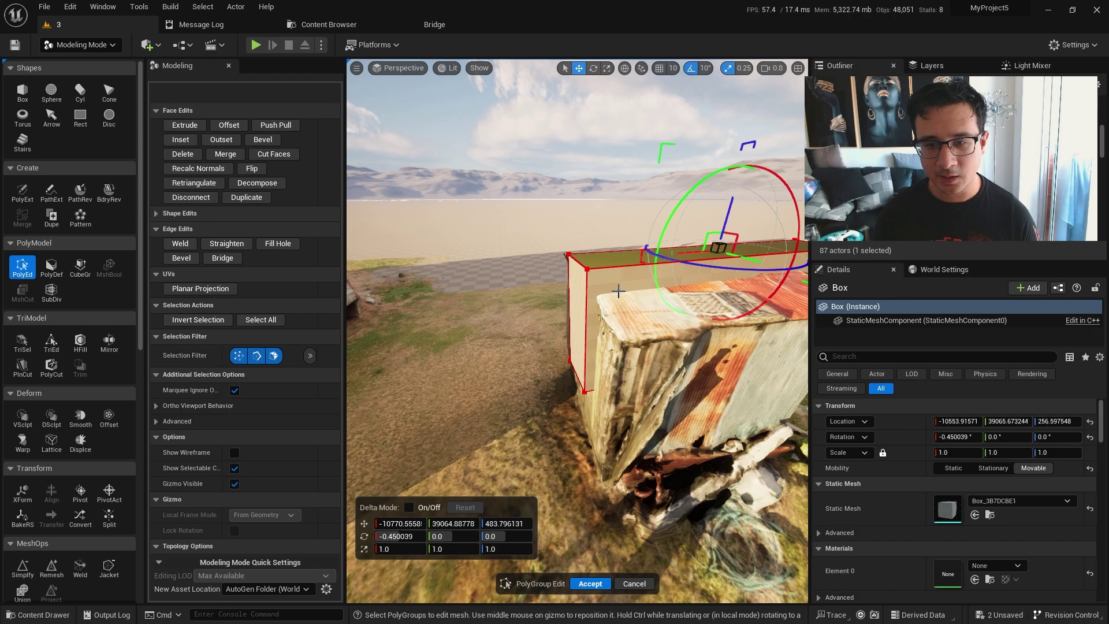
pyautogui.moveTo(516, 234); pyautogui.dragTo(578, 244)
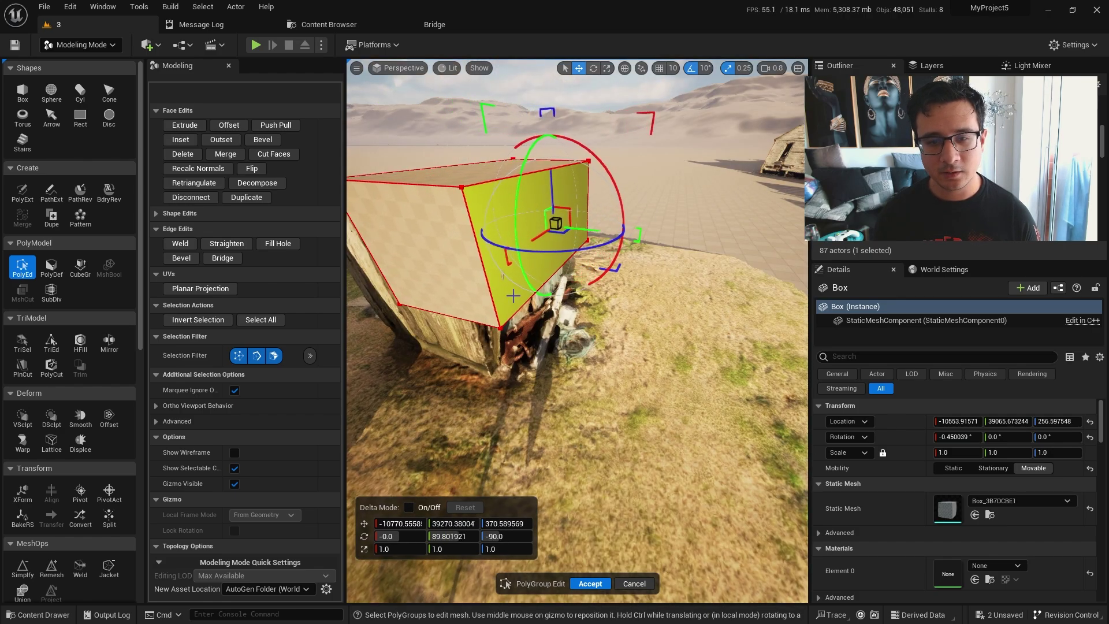
pyautogui.moveTo(512, 297); pyautogui.dragTo(585, 333, button='right')
pyautogui.click(629, 348)
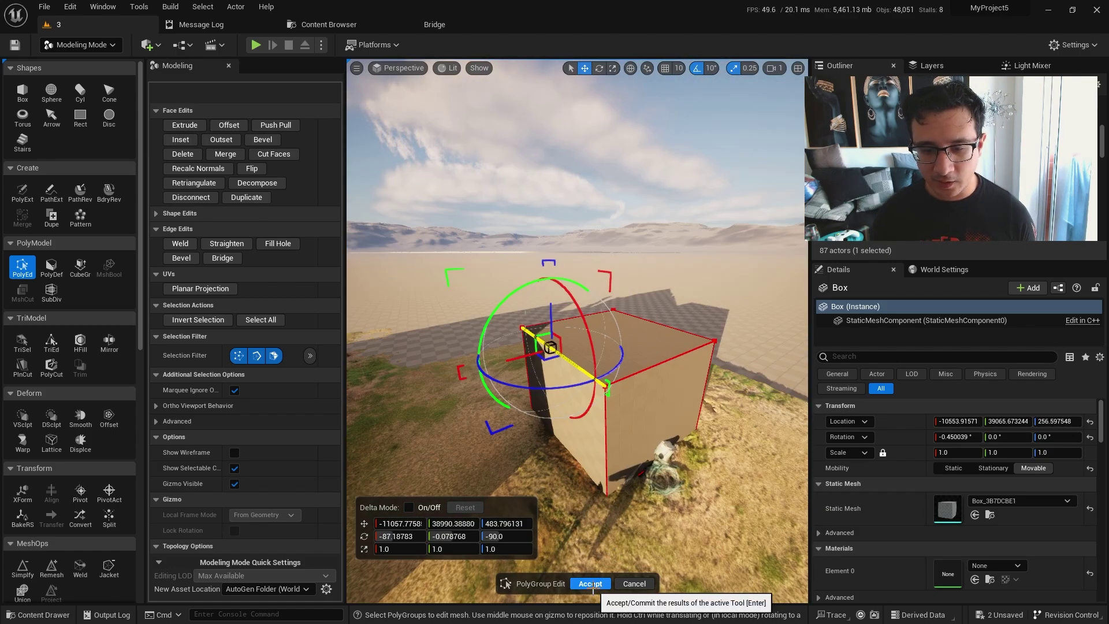
pyautogui.click(593, 585)
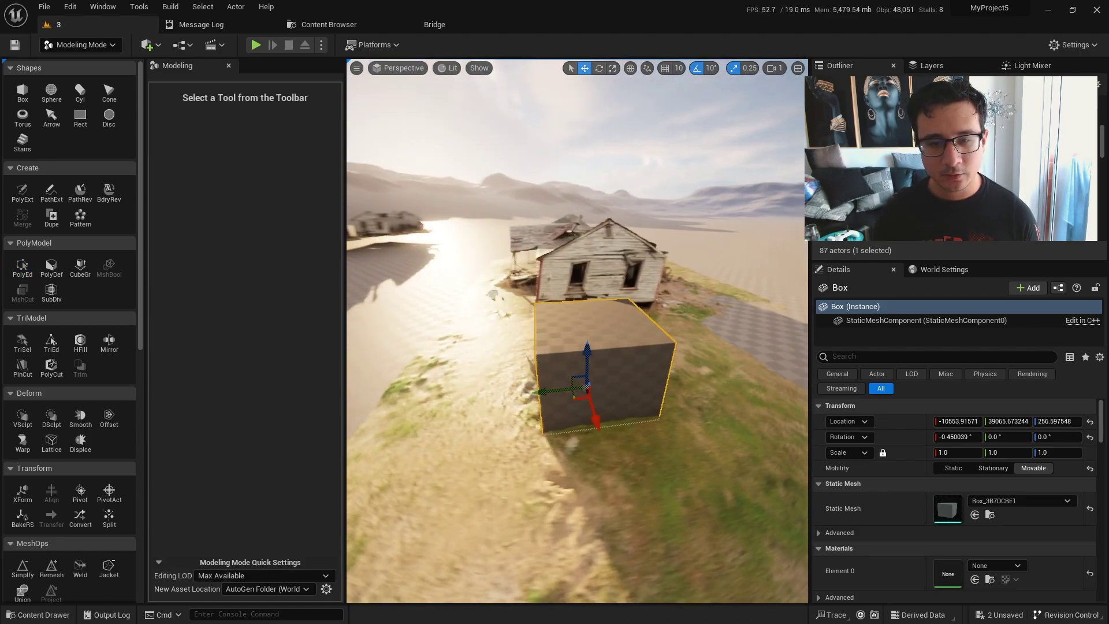
# Step: Start a Mesh Boolean between the scanned model2 and the box with the operation set to Intersection
pyautogui.moveTo(578, 346); pyautogui.dragTo(624, 343, button='right')
pyautogui.moveTo(520, 422); pyautogui.dragTo(496, 399, button='right')
pyautogui.click(510, 268)
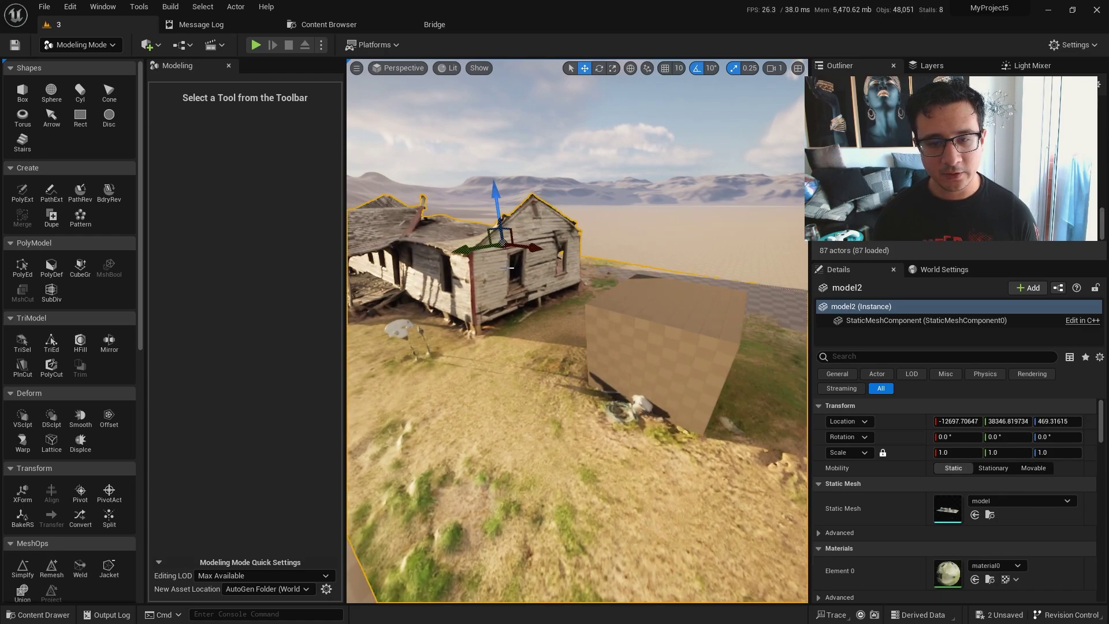
pyautogui.keyDown('ctrl'); pyautogui.click(689, 324); pyautogui.keyUp('ctrl')
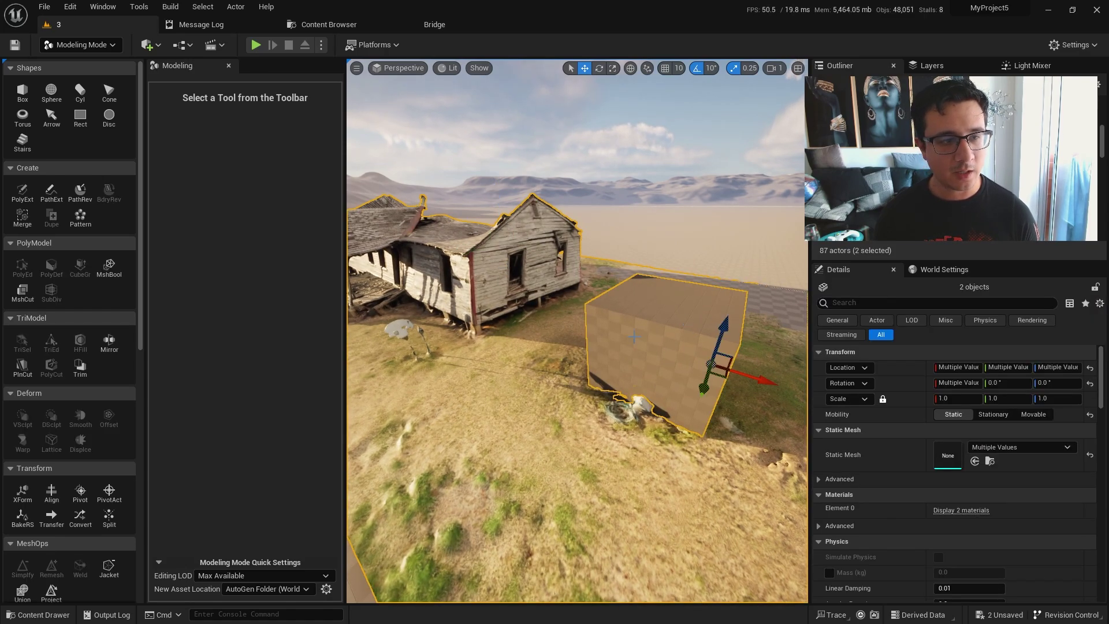
pyautogui.click(115, 272)
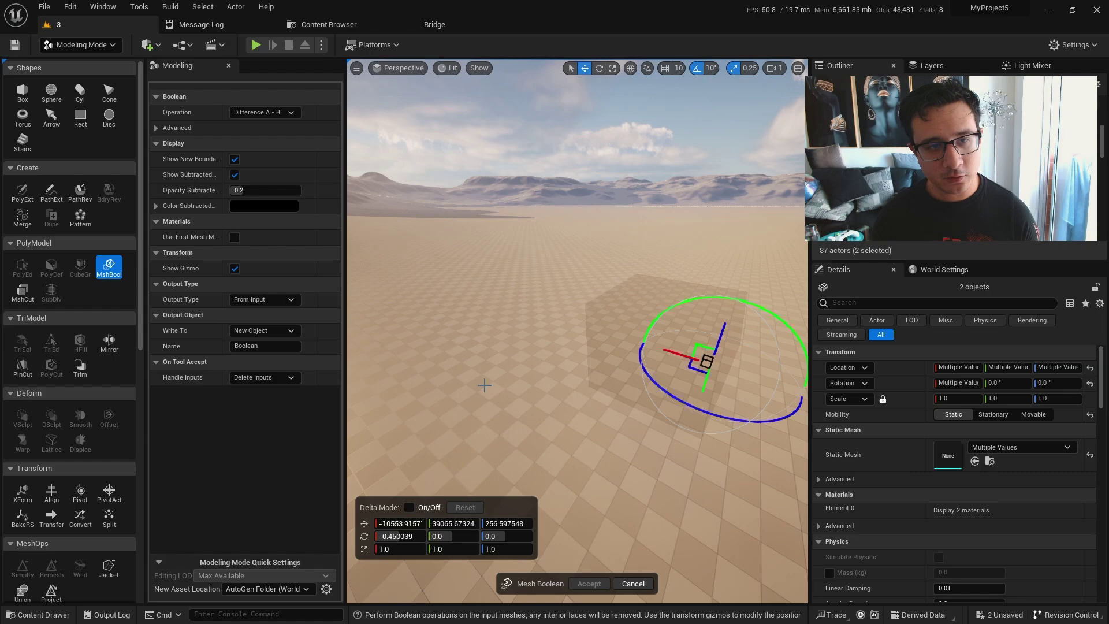
pyautogui.moveTo(583, 392); pyautogui.dragTo(548, 411, button='right')
pyautogui.moveTo(520, 187)
pyautogui.mouseDown(button='right')
pyautogui.moveTo(511, 202)
pyautogui.moveTo(520, 187)
pyautogui.mouseUp(button='right')
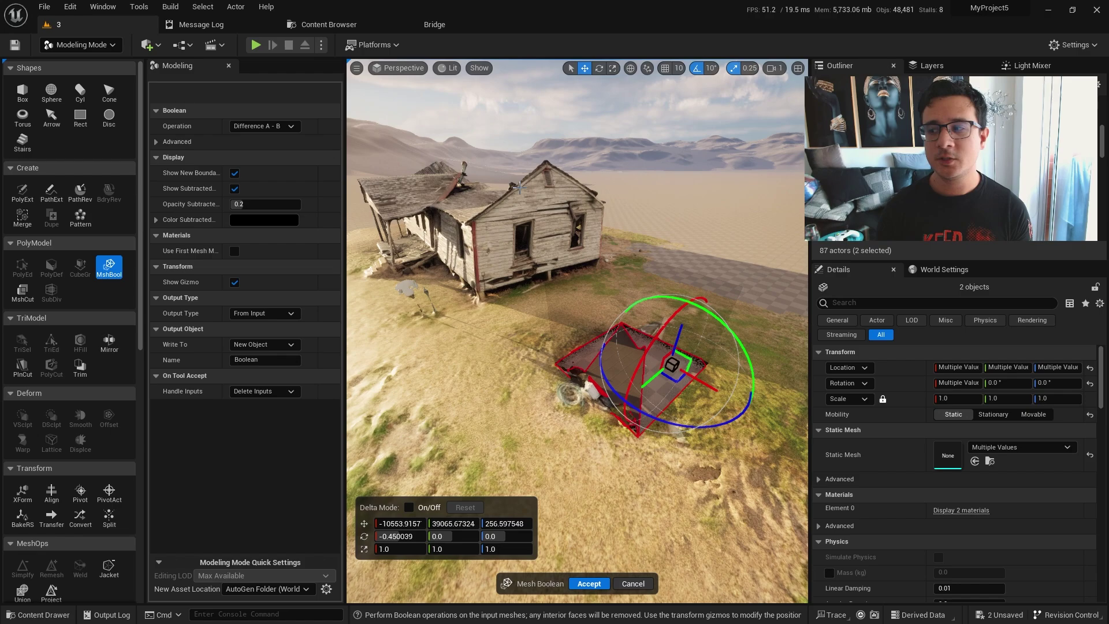
pyautogui.moveTo(519, 186); pyautogui.dragTo(508, 185, button='right')
pyautogui.click(265, 126)
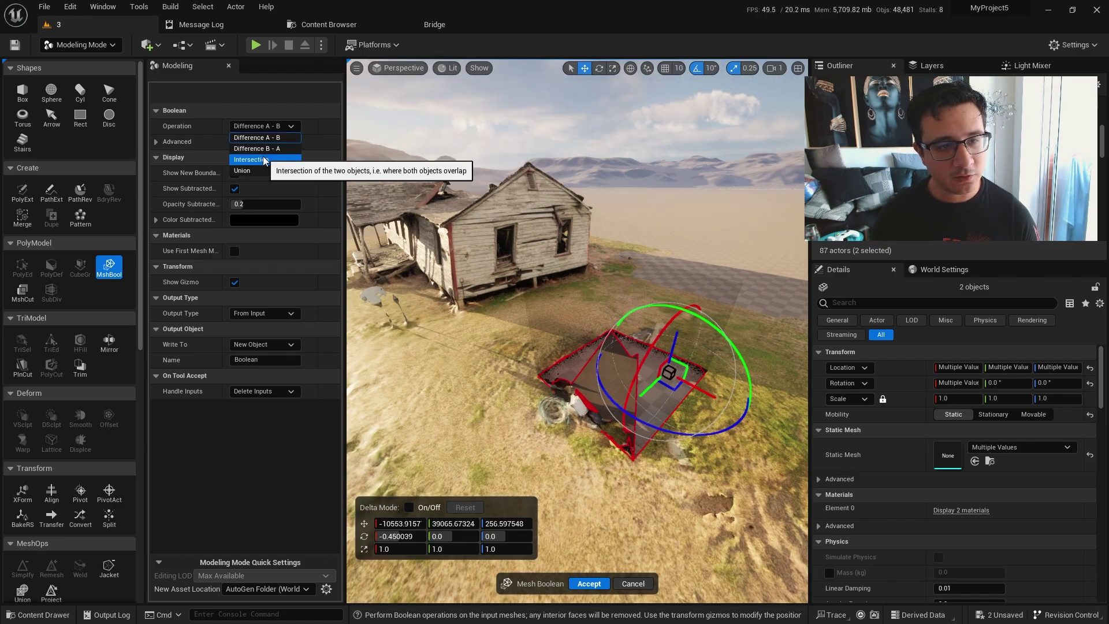
pyautogui.click(263, 159)
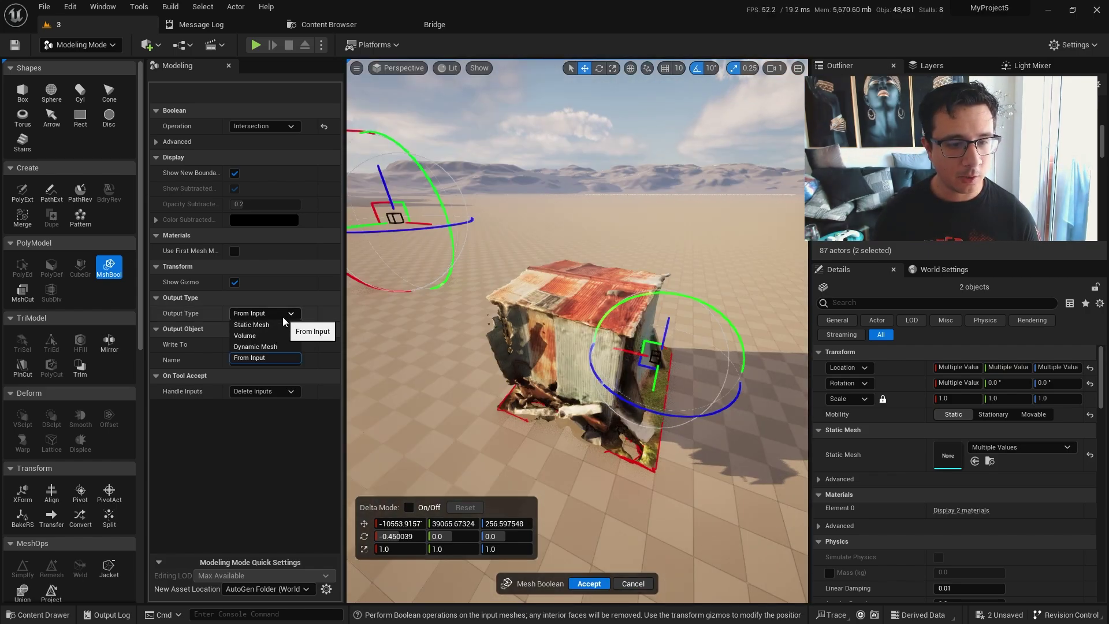
# Step: Name the boolean output small_house, set it to keep the input meshes, and accept the result
pyautogui.click(282, 317)
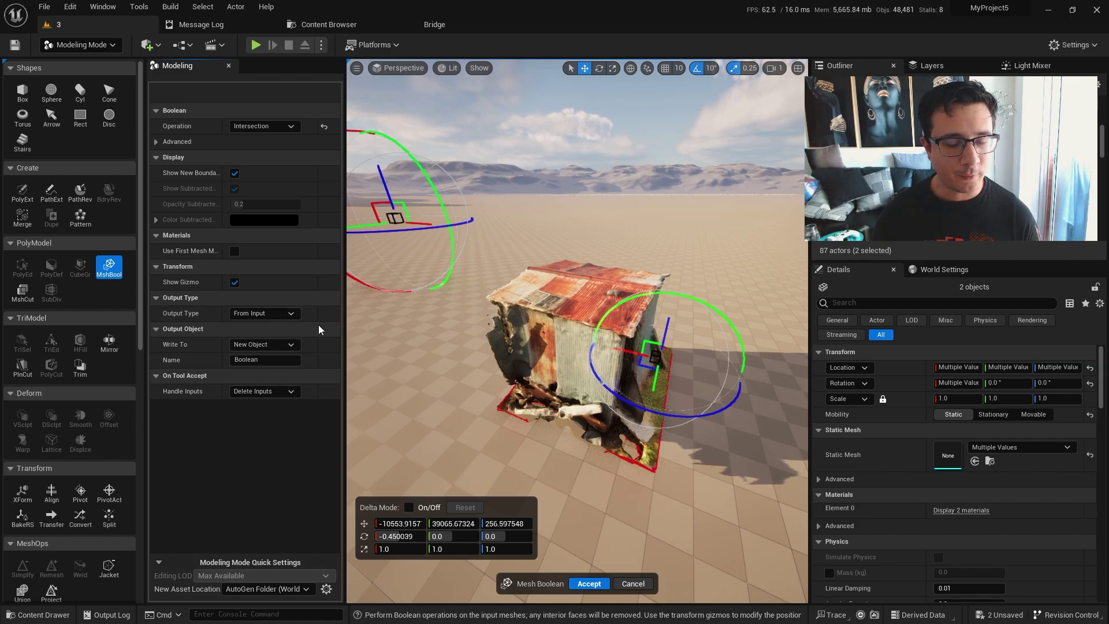
pyautogui.doubleClick(269, 363)
pyautogui.write('small')
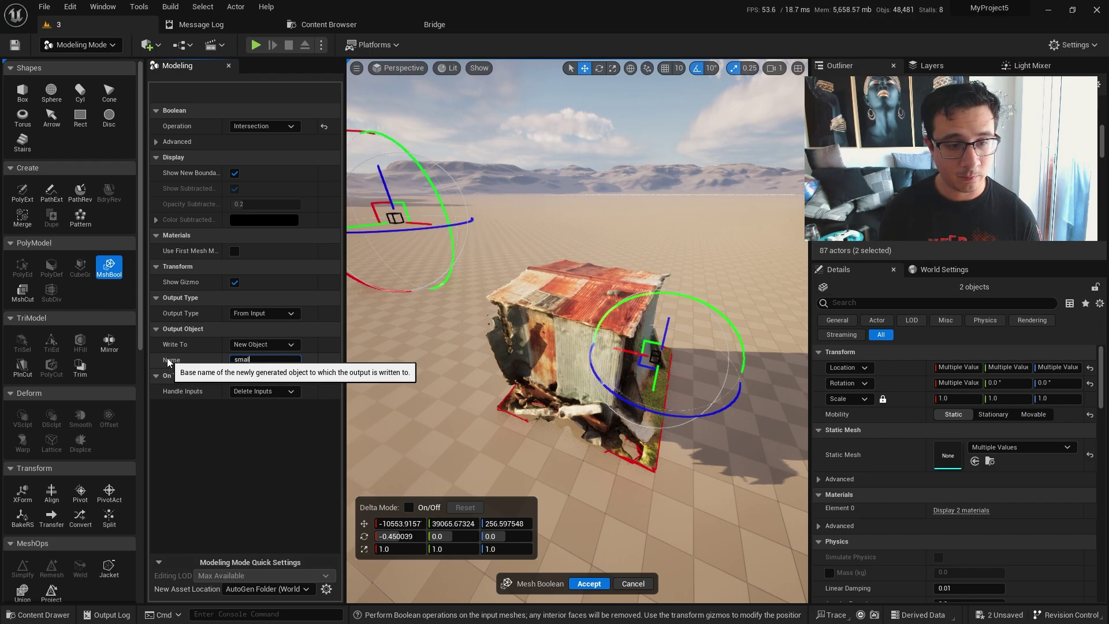
pyautogui.write('_house')
pyautogui.click(265, 391)
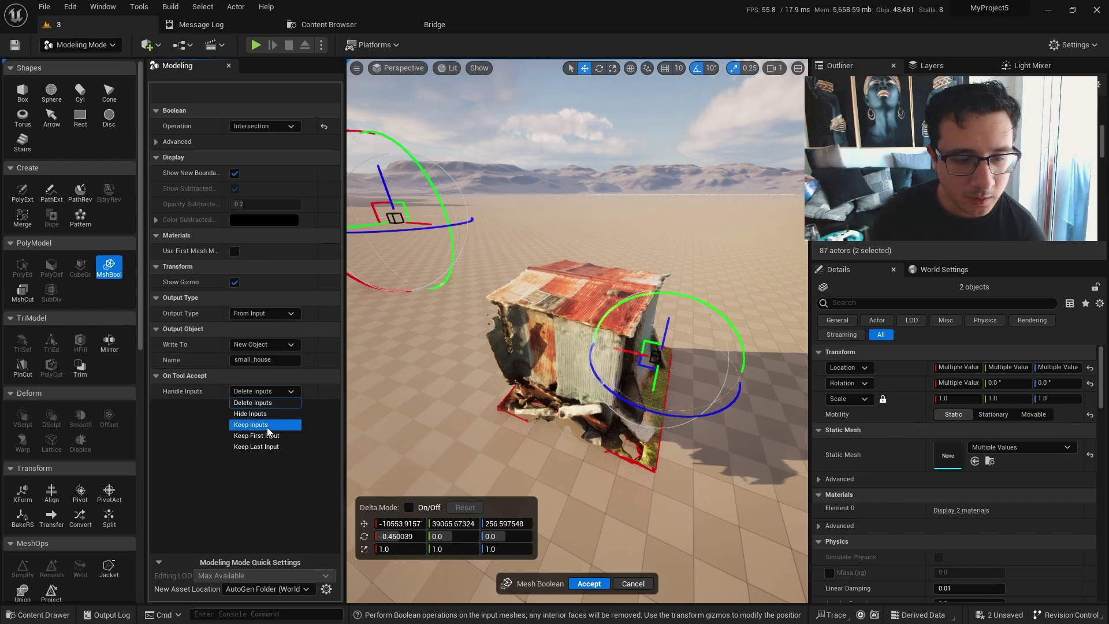
pyautogui.click(266, 426)
pyautogui.click(586, 581)
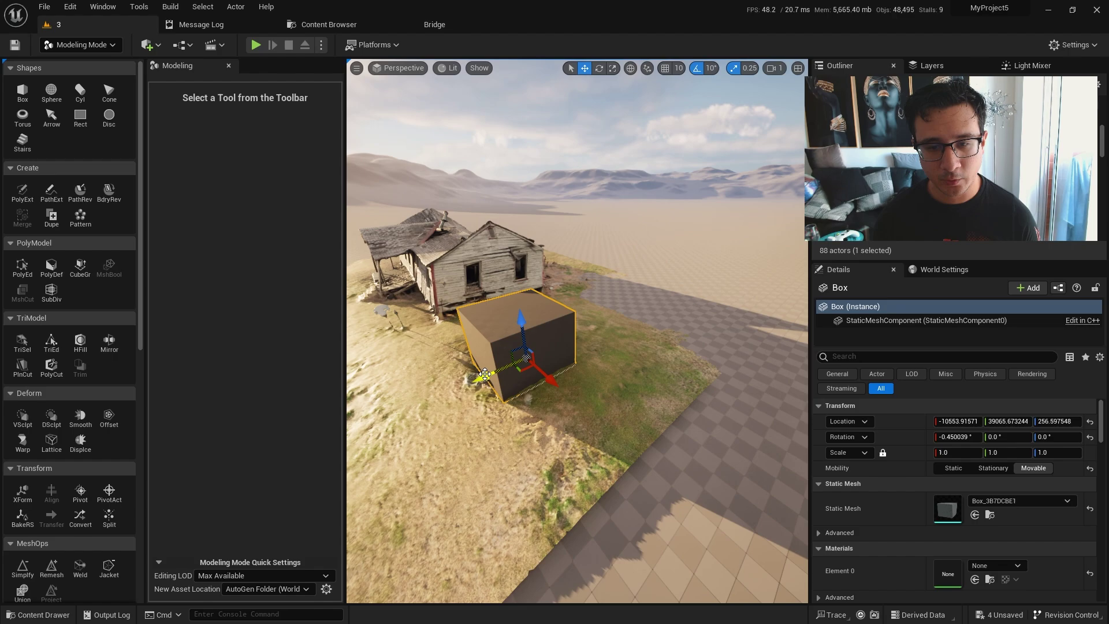
# Step: Move the box away from the extracted shed and move small_house out onto the open checkered floor
pyautogui.moveTo(502, 379); pyautogui.dragTo(566, 338)
pyautogui.moveTo(413, 331); pyautogui.dragTo(617, 286)
pyautogui.moveTo(617, 286); pyautogui.dragTo(626, 283)
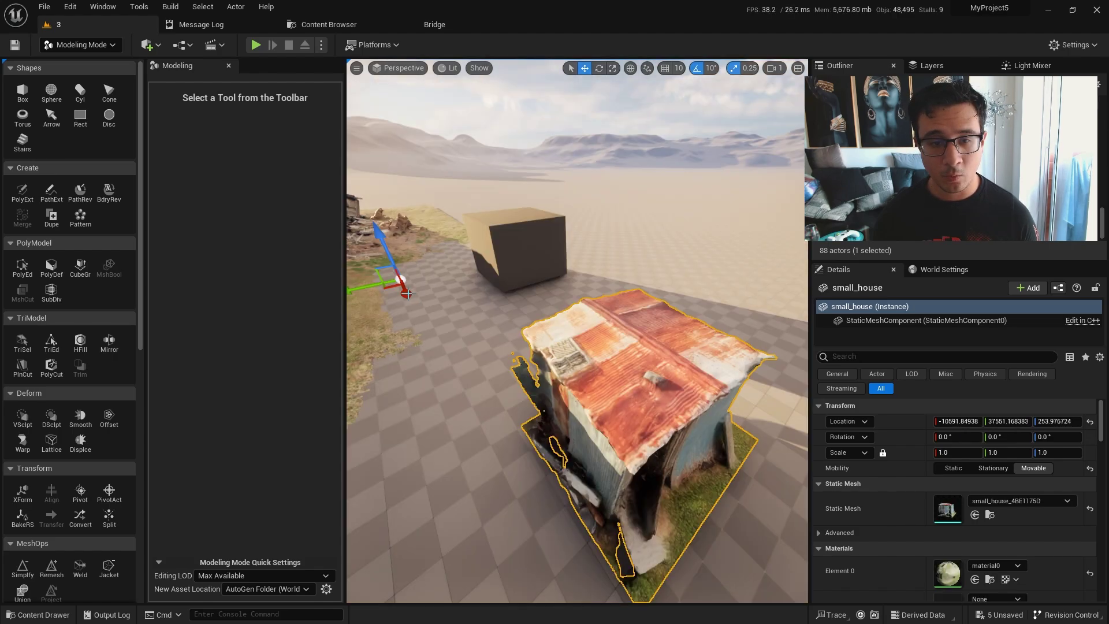
pyautogui.moveTo(408, 294); pyautogui.dragTo(432, 347)
pyautogui.moveTo(432, 347)
pyautogui.mouseDown(button='right')
pyautogui.moveTo(514, 399)
pyautogui.moveTo(434, 345)
pyautogui.mouseUp(button='right')
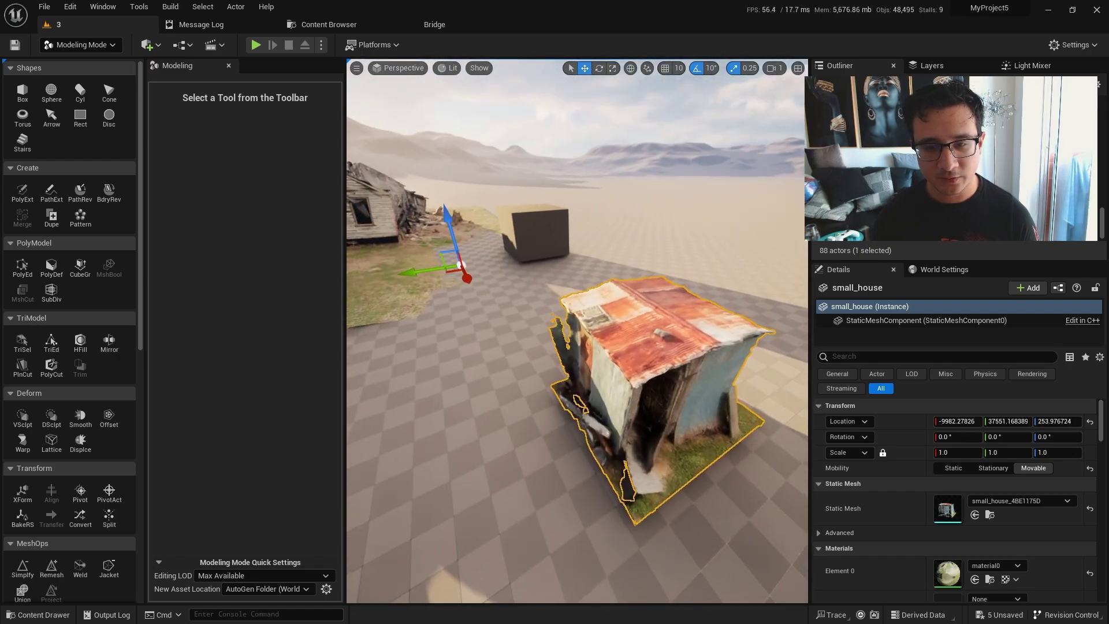
pyautogui.moveTo(517, 270)
pyautogui.mouseDown(button='right')
pyautogui.moveTo(485, 269)
pyautogui.moveTo(555, 254)
pyautogui.moveTo(518, 270)
pyautogui.mouseUp(button='right')
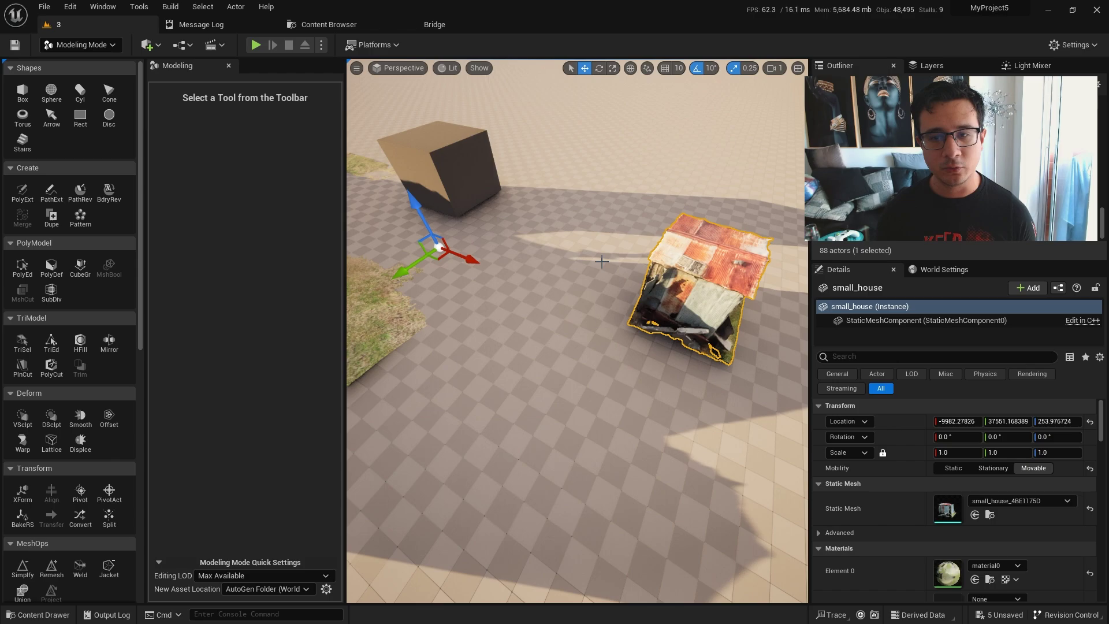
# Step: Move the pivot of small_house to the base of the shed and accept the pivot edit
pyautogui.press('f')
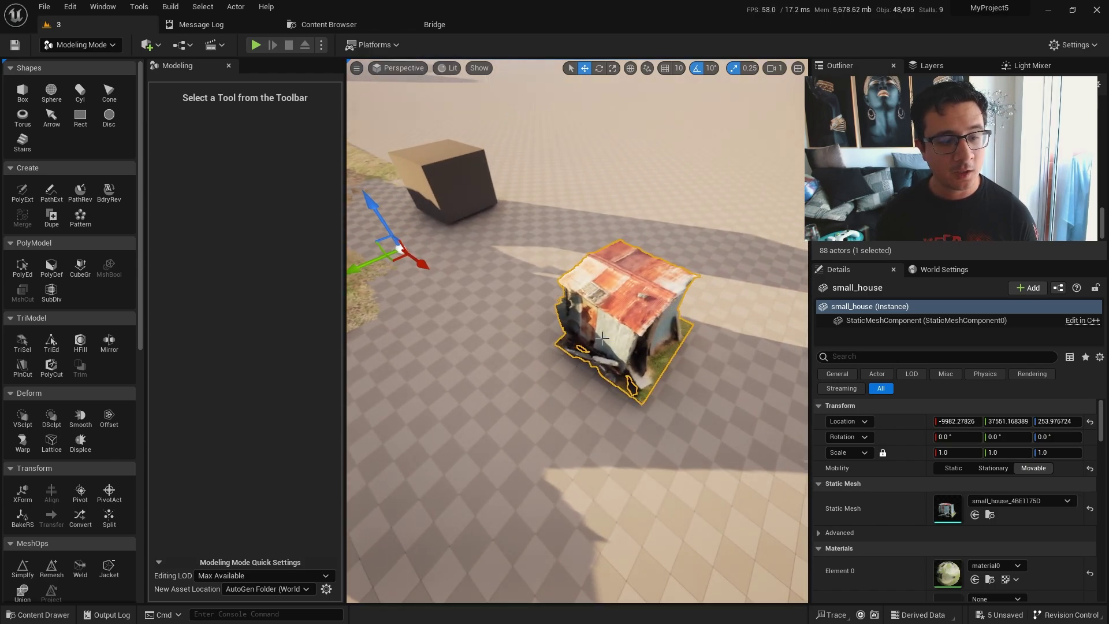
pyautogui.scroll(-2, 82, 317)
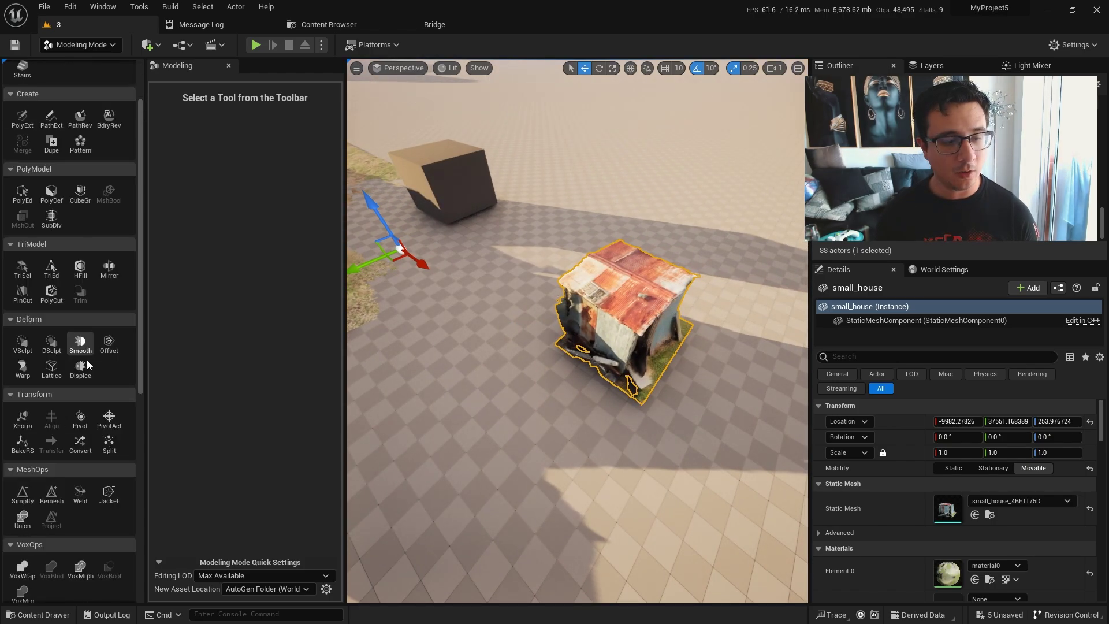
pyautogui.click(79, 425)
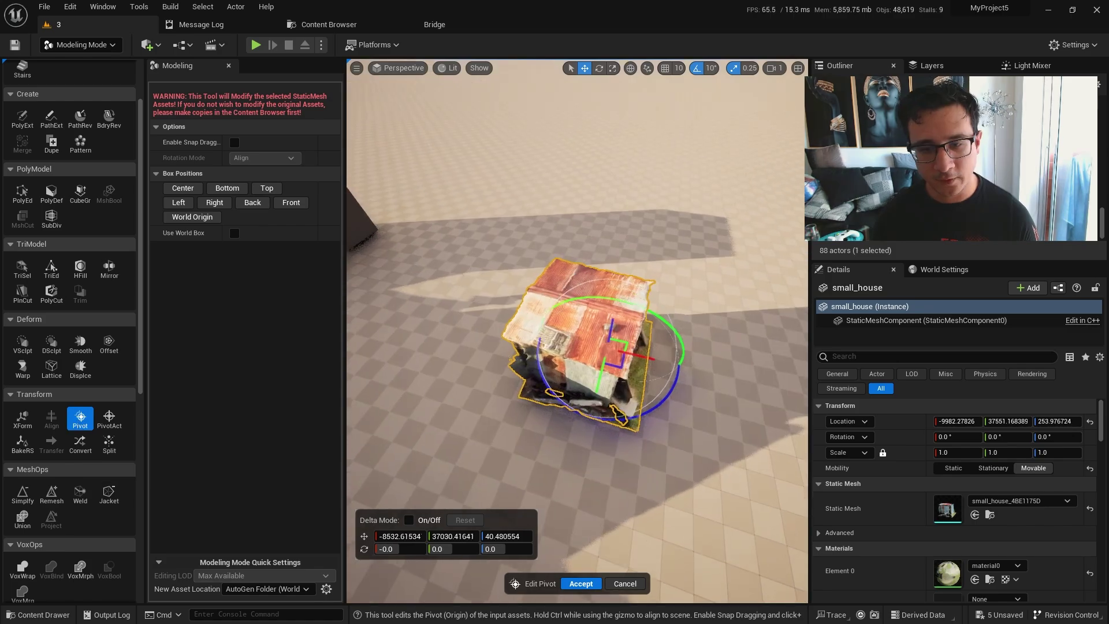
pyautogui.moveTo(627, 363); pyautogui.dragTo(751, 404, button='right')
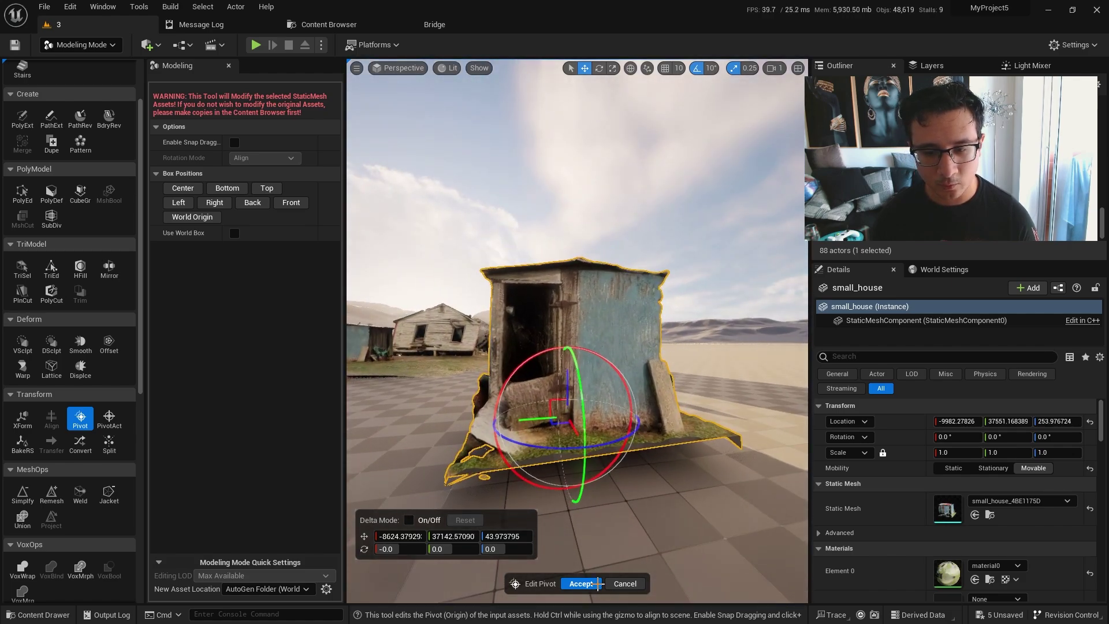
pyautogui.click(583, 588)
# Step: Place an instance of the small_house_4BE1175D mesh on the floor beside the original and rotate it about -140° around the vertical axis
pyautogui.moveTo(726, 593); pyautogui.dragTo(720, 400)
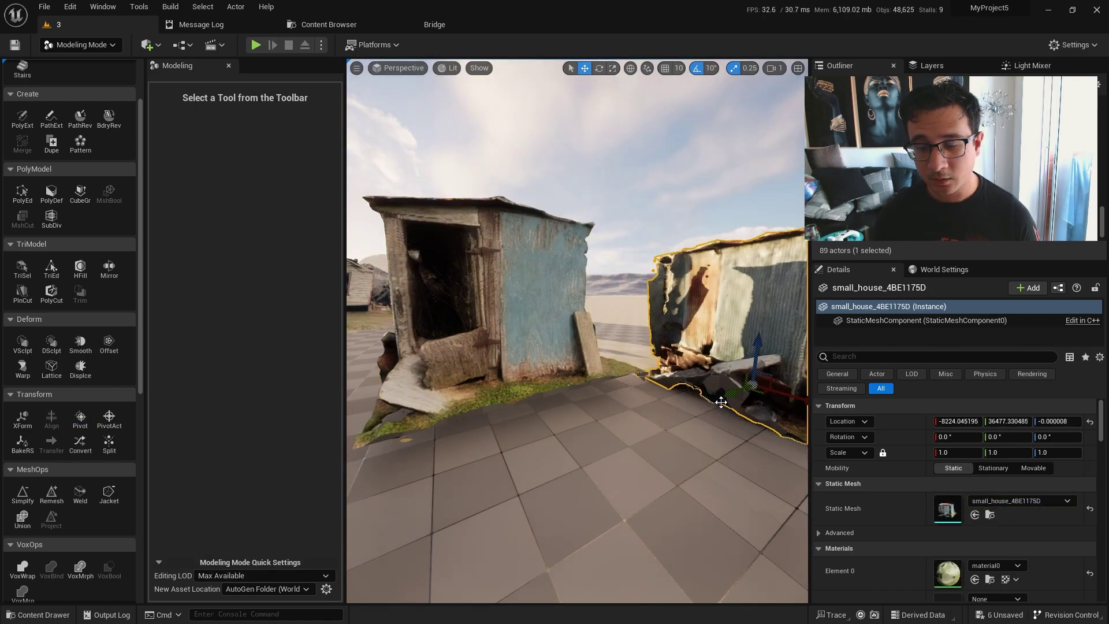
pyautogui.moveTo(720, 401); pyautogui.dragTo(630, 399, button='right')
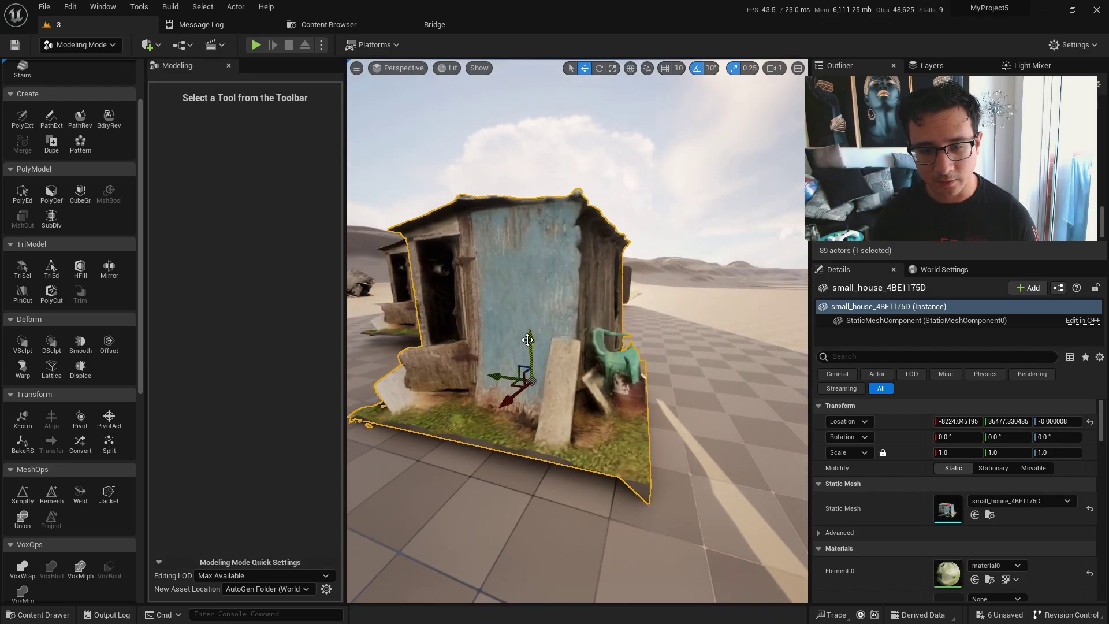
pyautogui.moveTo(527, 340); pyautogui.dragTo(524, 357)
pyautogui.moveTo(525, 356); pyautogui.dragTo(566, 357, button='right')
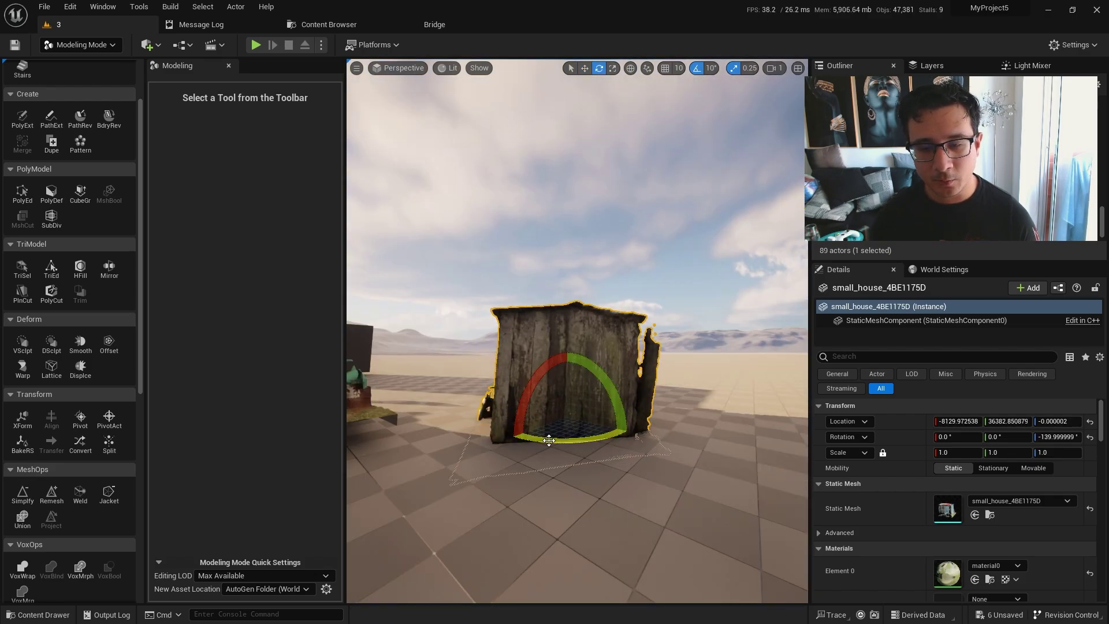
# Step: Select the two floating fragments beside the shed wall using triangle selection with brush size 1.0 and delete them
pyautogui.moveTo(523, 405); pyautogui.dragTo(551, 459, button='right')
pyautogui.press('w')
pyautogui.scroll(-1, 556, 447)
pyautogui.press('s')
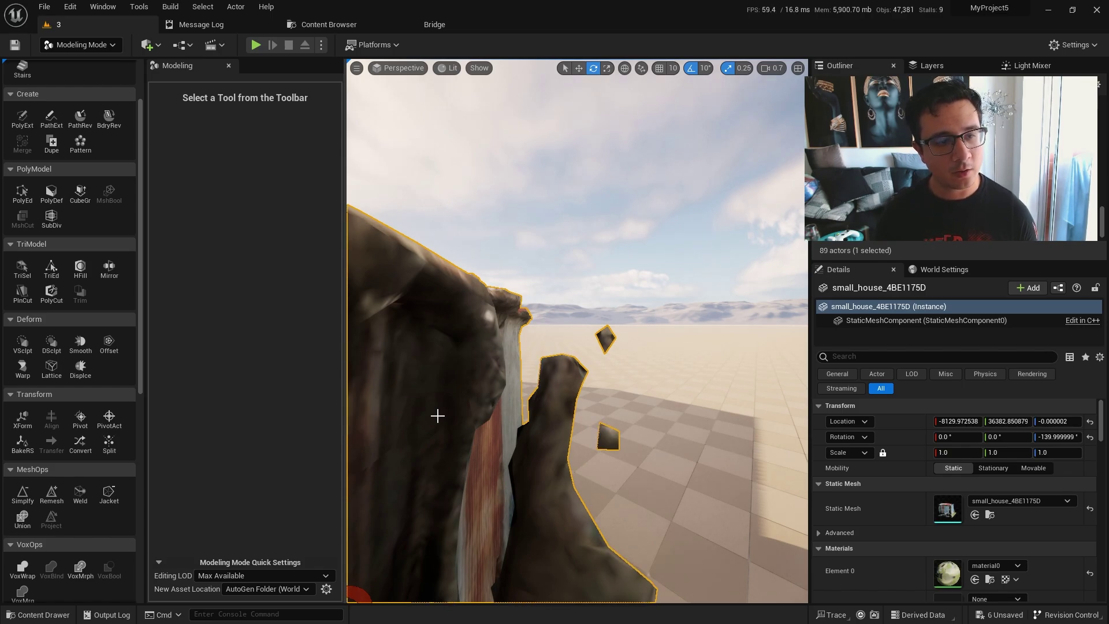
pyautogui.click(23, 267)
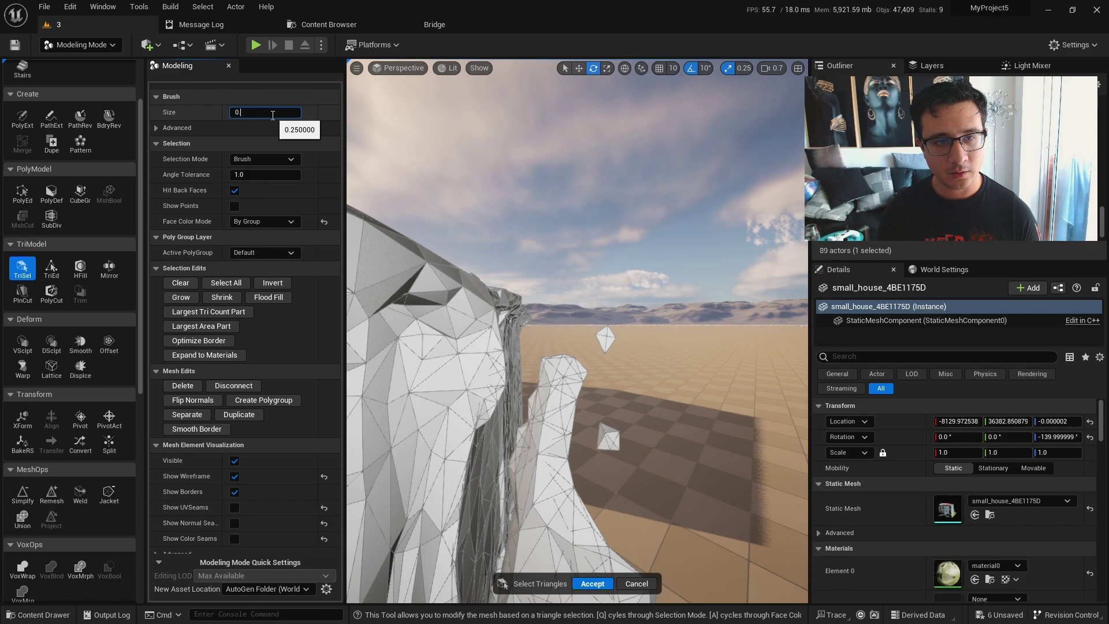
pyautogui.moveTo(623, 310); pyautogui.dragTo(609, 353, button='right')
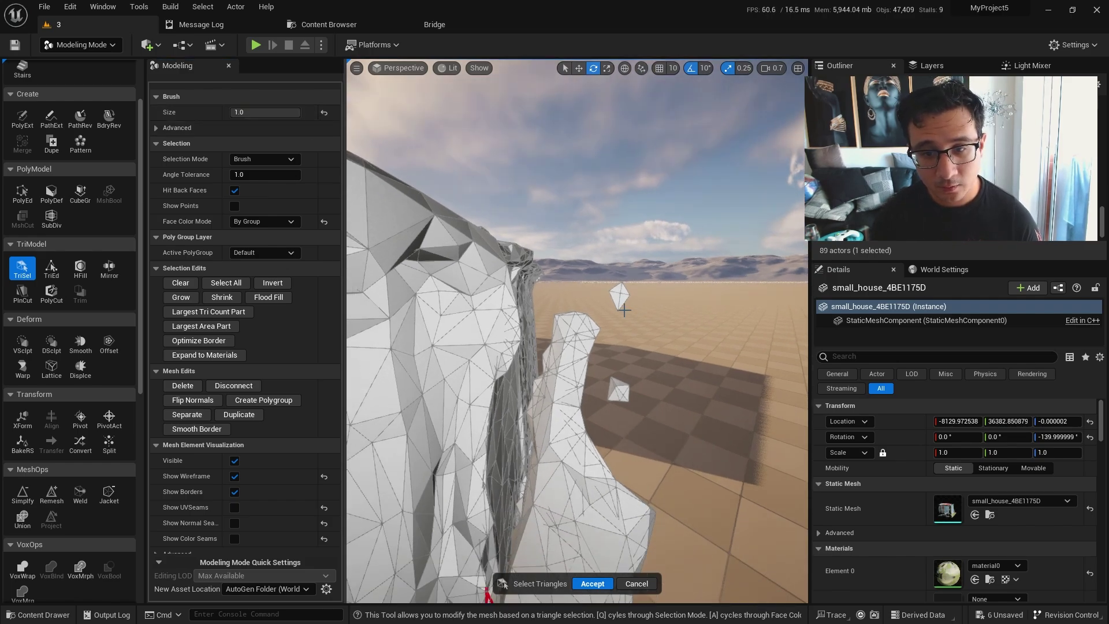
pyautogui.moveTo(613, 392)
pyautogui.mouseDown(button='right')
pyautogui.moveTo(611, 413)
pyautogui.moveTo(601, 407)
pyautogui.mouseUp(button='right')
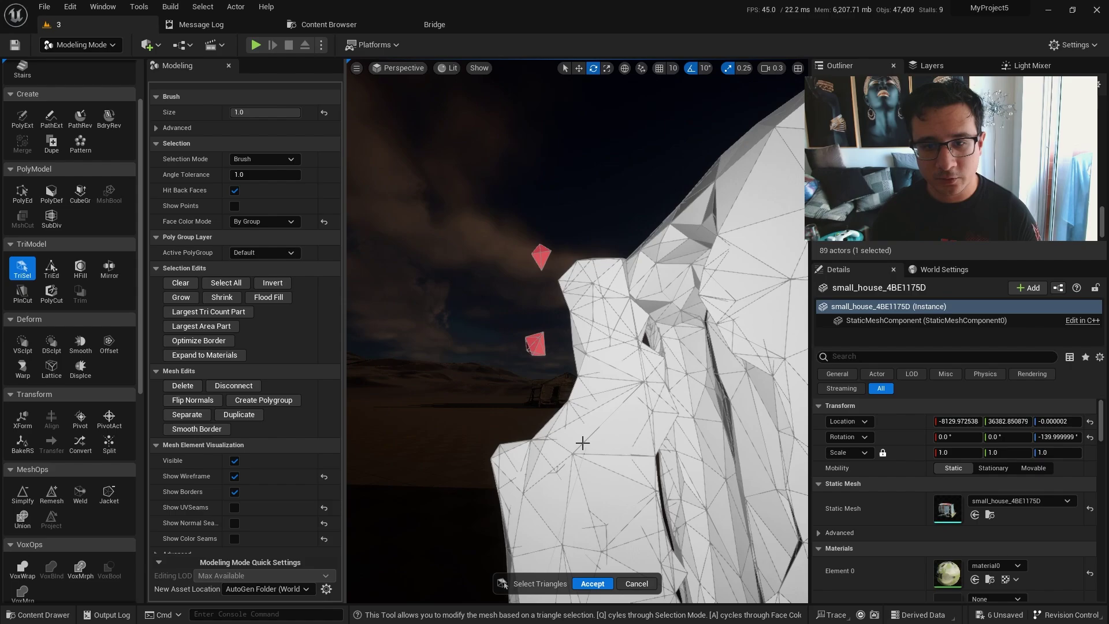
pyautogui.press('Delete')
pyautogui.moveTo(582, 442); pyautogui.dragTo(575, 455, button='right')
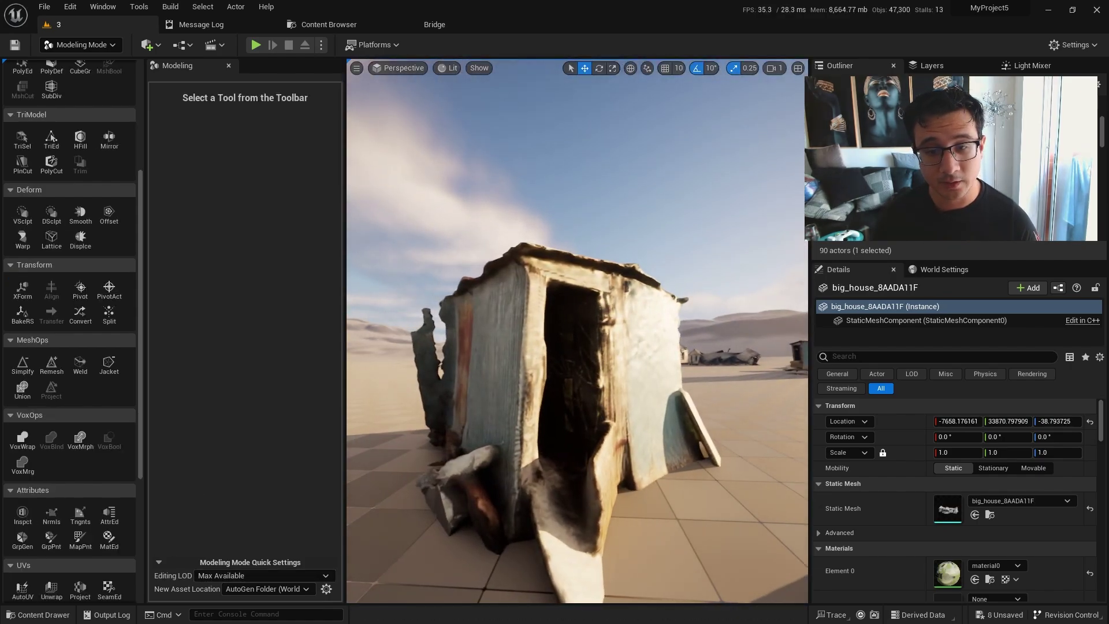
# Step: Recompute the normals of the small_house_4BE1175D shed mesh and accept the result
pyautogui.click(495, 388)
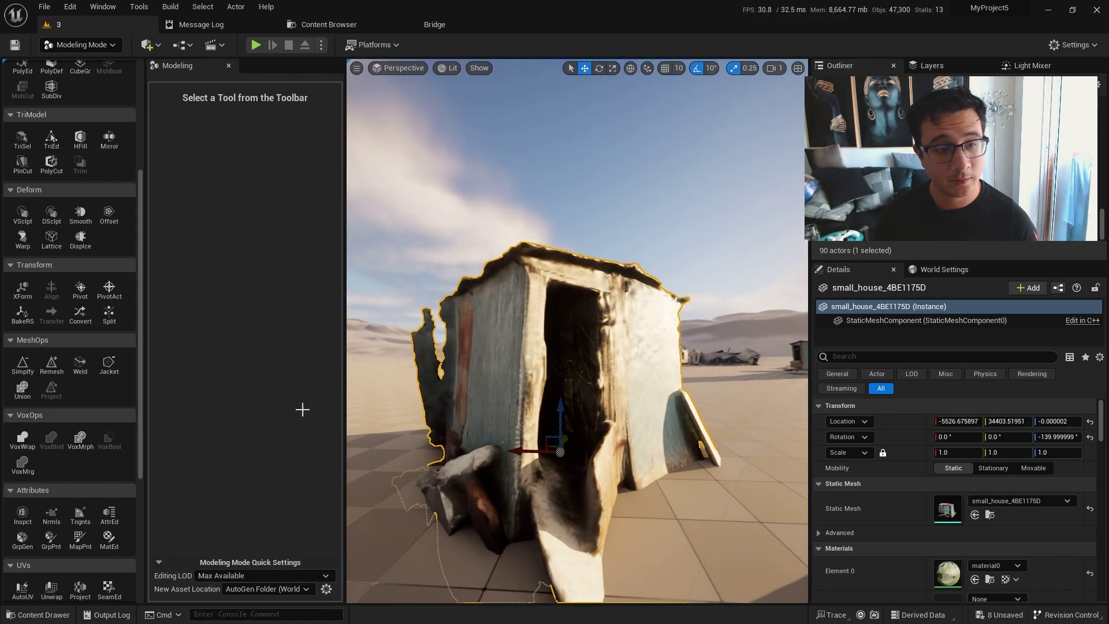
pyautogui.click(52, 517)
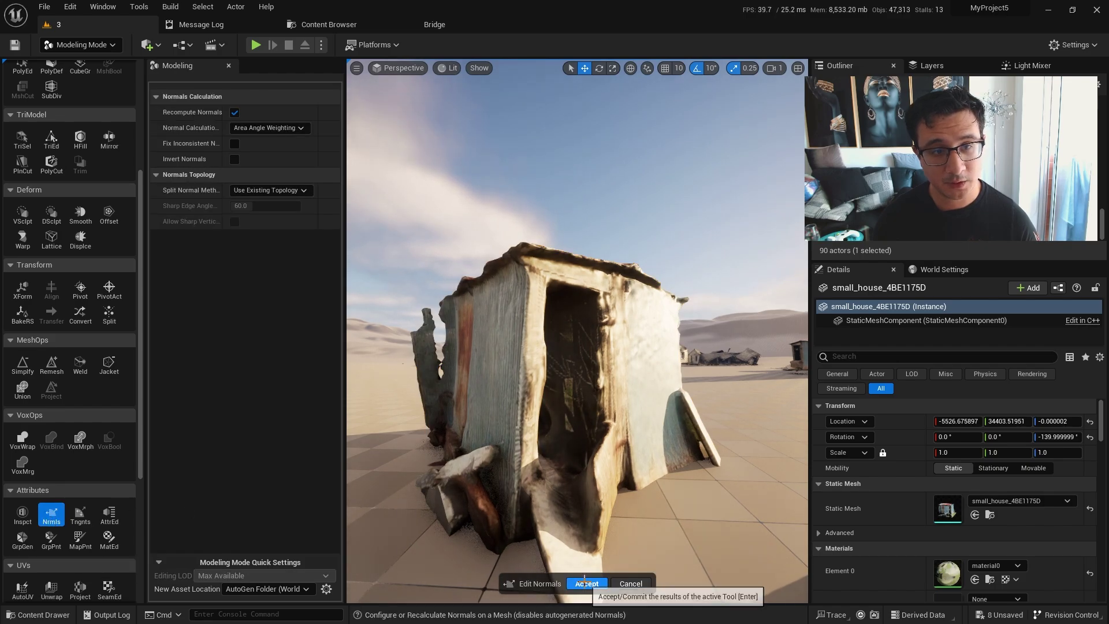
pyautogui.click(585, 582)
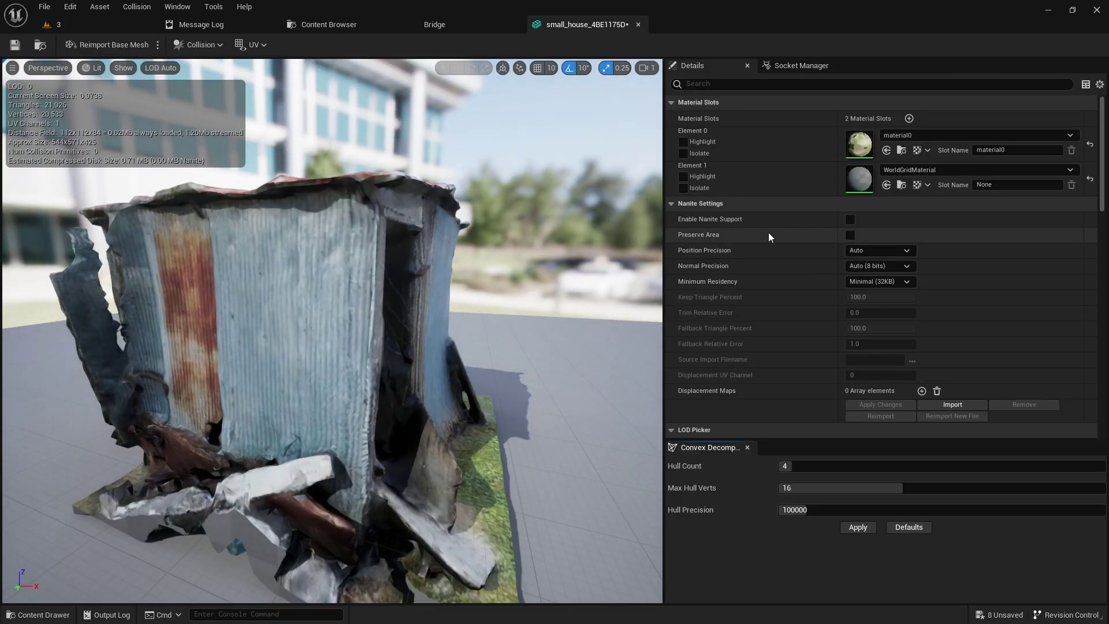
# Step: Enable Nanite support on the shed mesh and generate convex collision with Hull Count 4, Max Hull Verts 16 and Hull Precision 100000
pyautogui.click(853, 218)
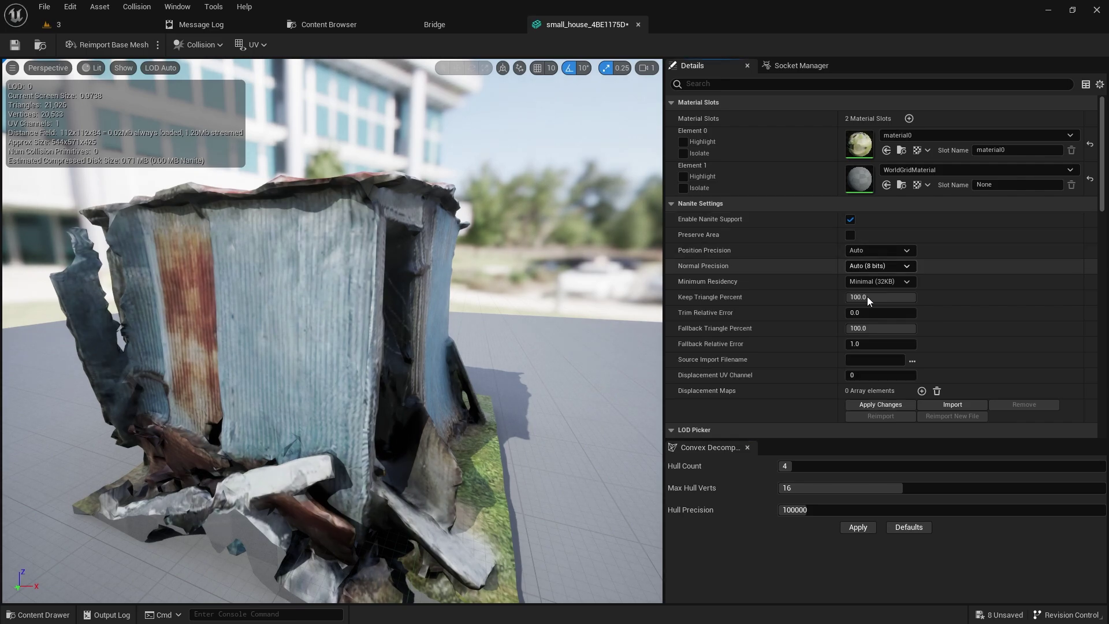
pyautogui.click(880, 405)
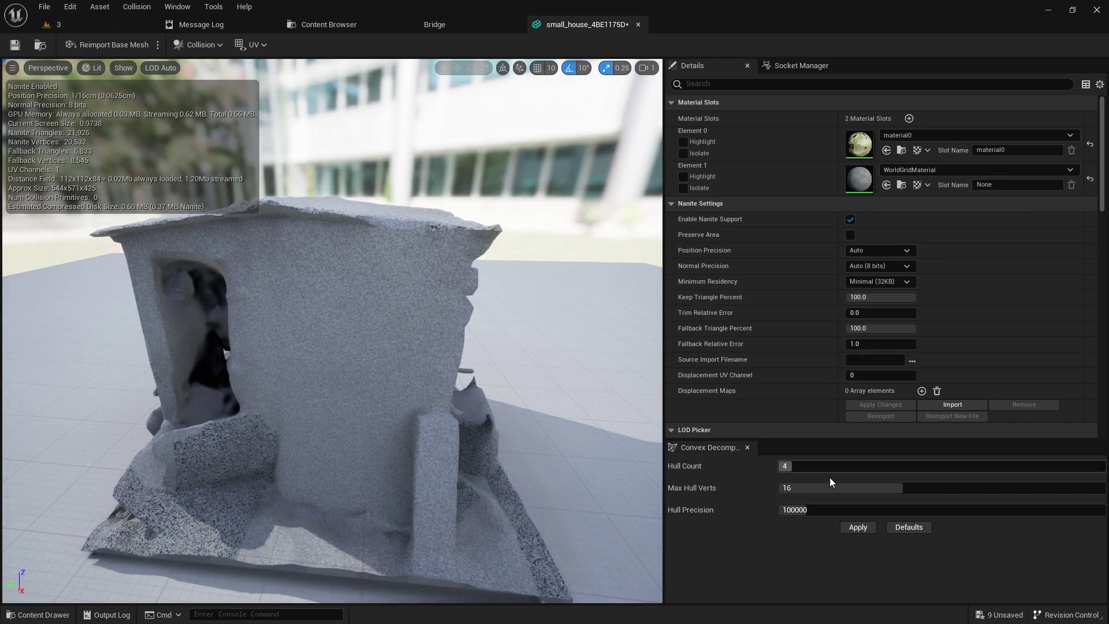
pyautogui.click(853, 527)
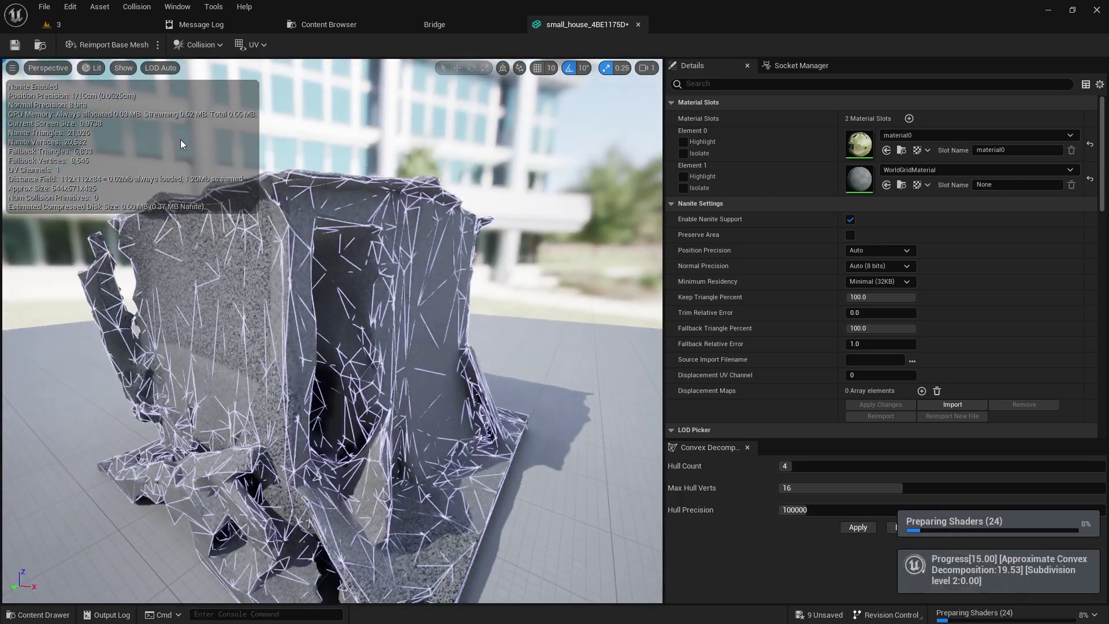
# Step: Return to the level and edit the shed's materials to delete the empty material slot at index 1
pyautogui.click(56, 25)
pyautogui.moveTo(663, 312); pyautogui.dragTo(638, 314, button='right')
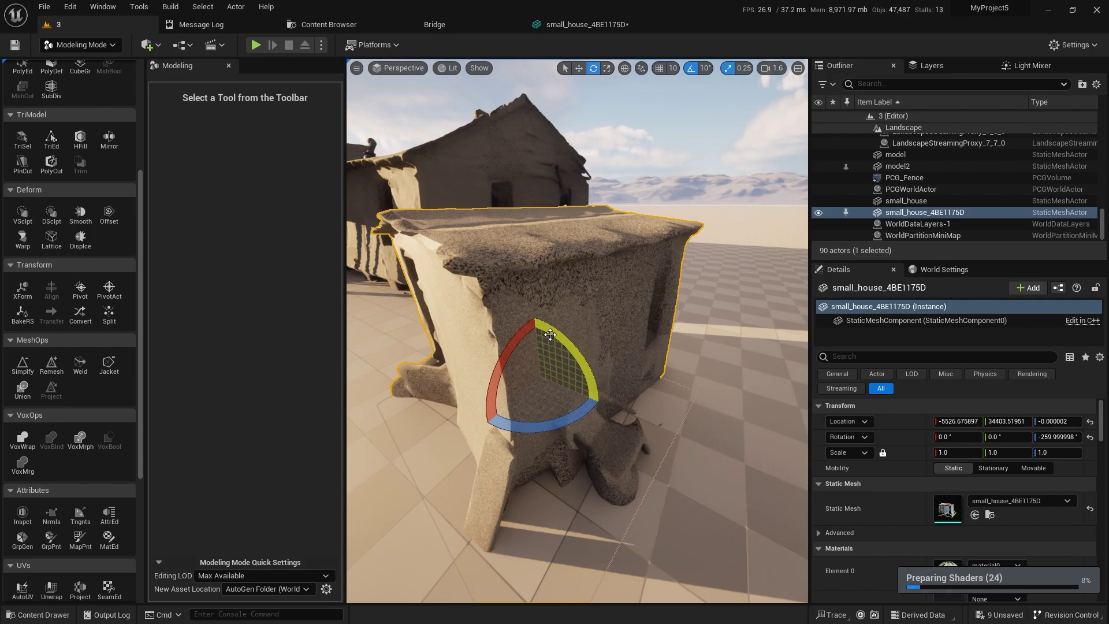
pyautogui.scroll(-5, 86, 462)
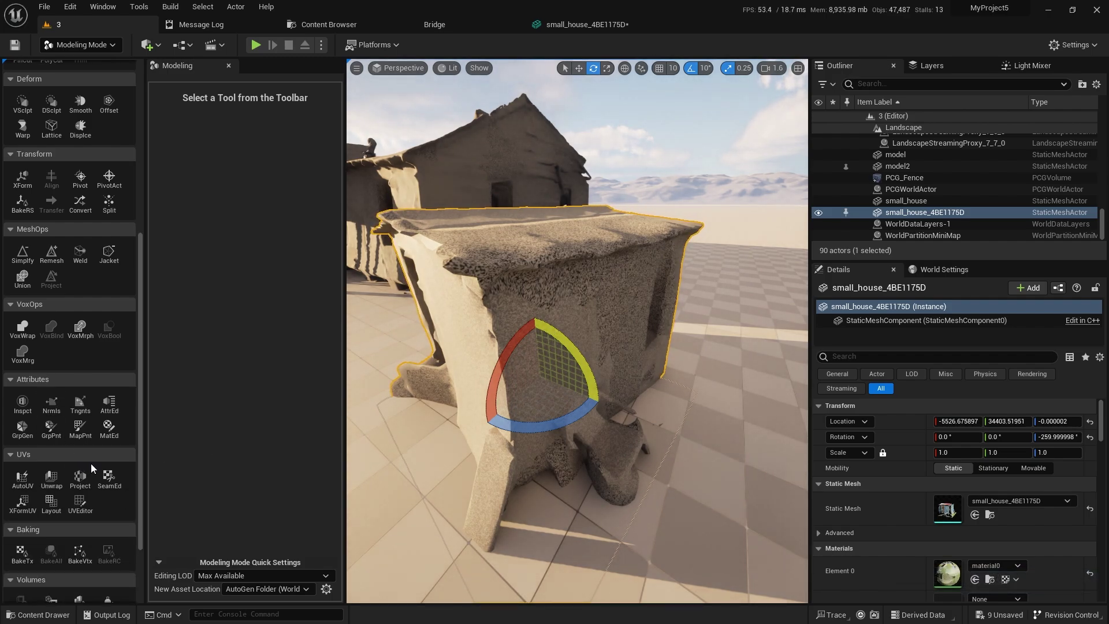
pyautogui.scroll(3, 93, 459)
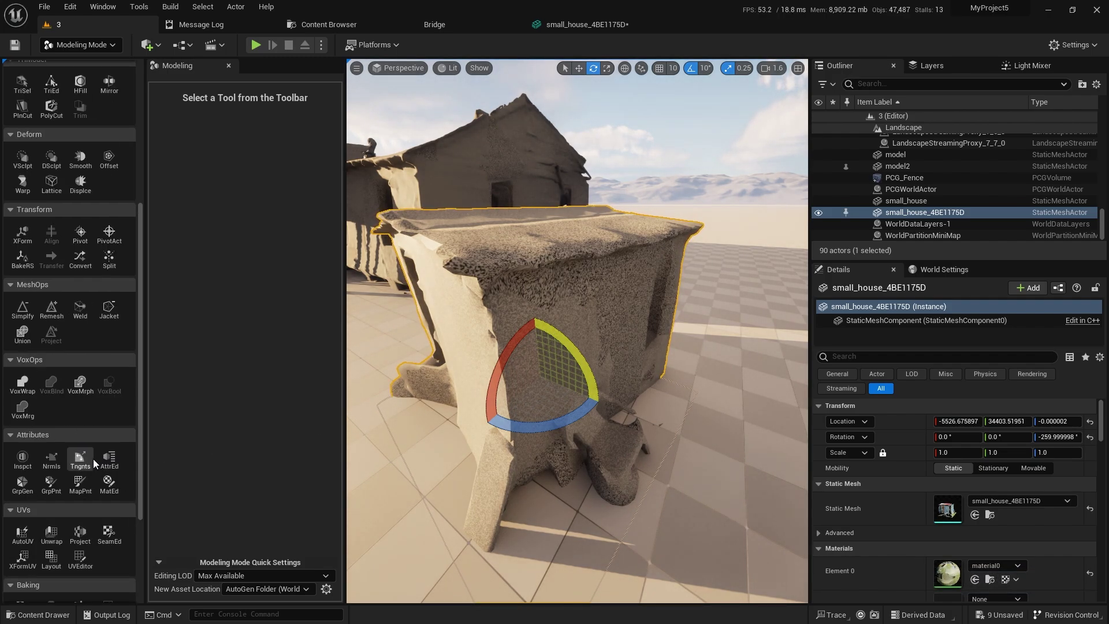
pyautogui.click(110, 485)
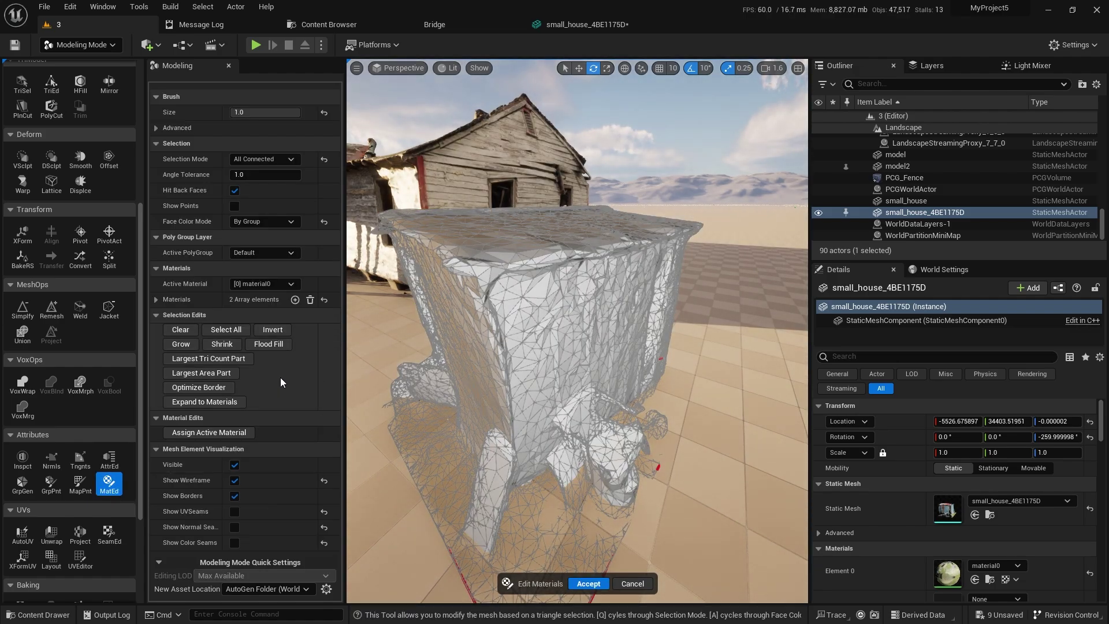
pyautogui.click(156, 299)
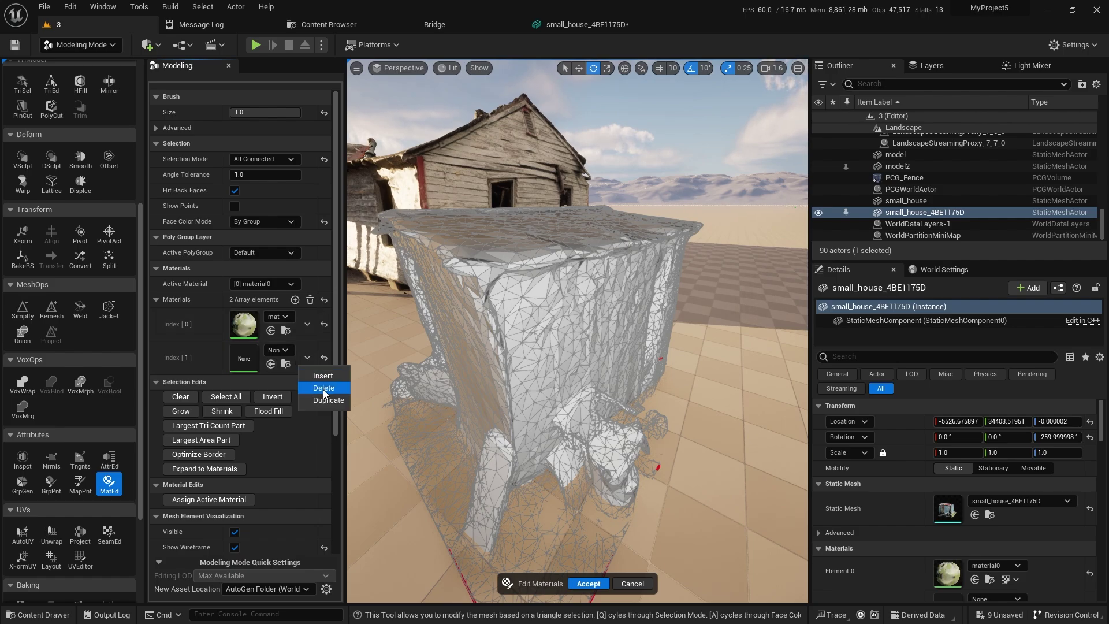
pyautogui.click(323, 388)
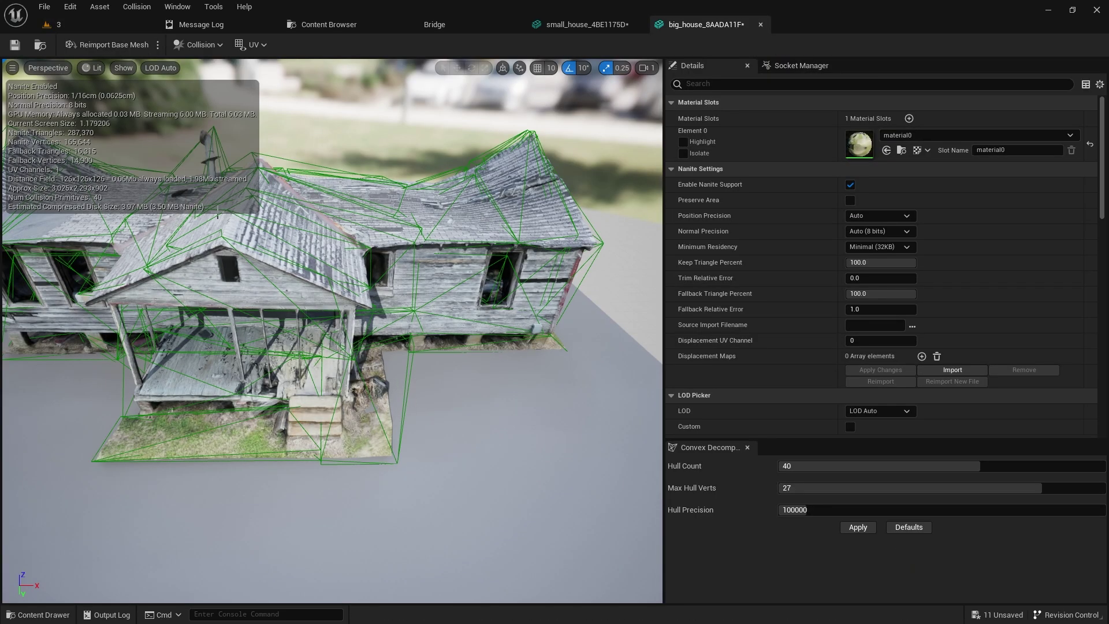
# Step: Save the big_house_8AADA11F mesh asset and close it
pyautogui.hotkey('ctrl', 's')
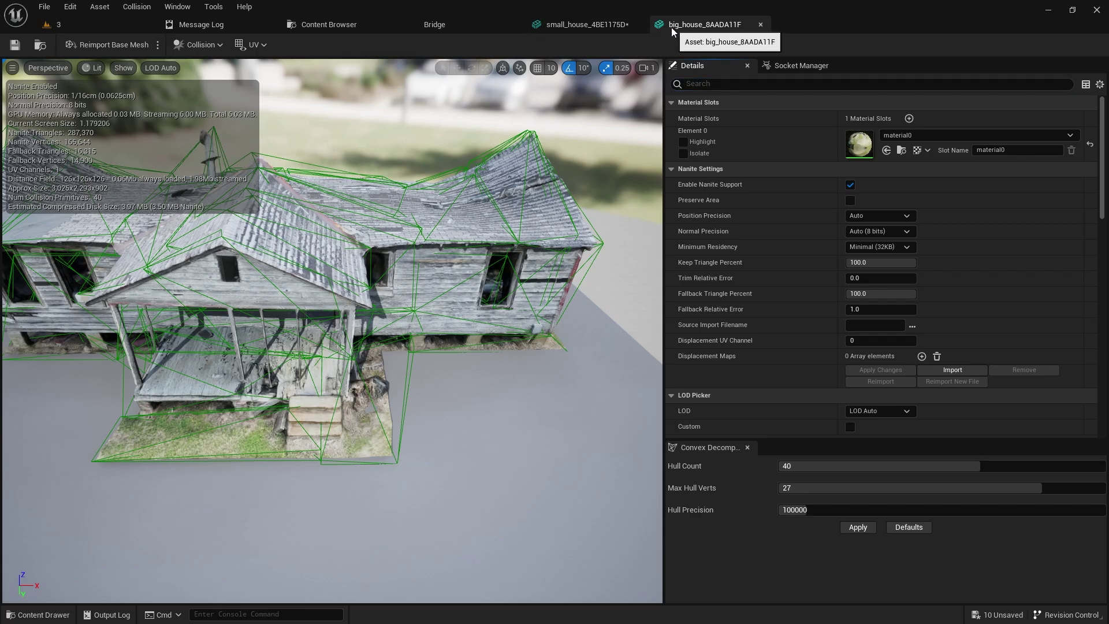
pyautogui.middleClick(671, 30)
# Step: Set the shed mesh's Collision Complexity to Project Default, then save and close the asset
pyautogui.moveTo(439, 345); pyautogui.dragTo(392, 369)
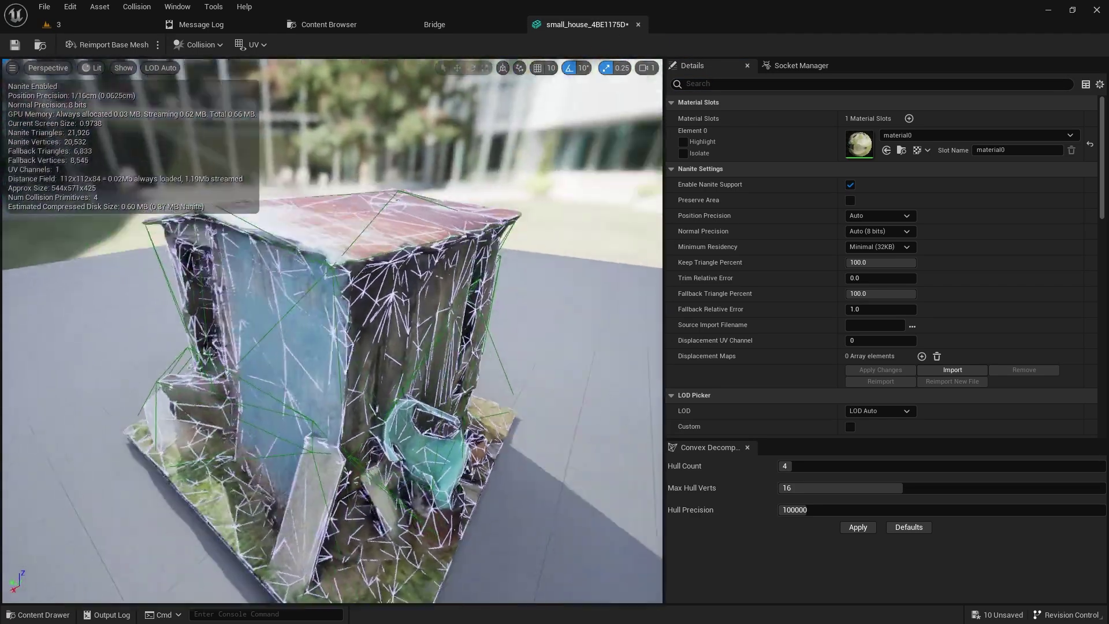
pyautogui.moveTo(451, 311); pyautogui.dragTo(473, 298)
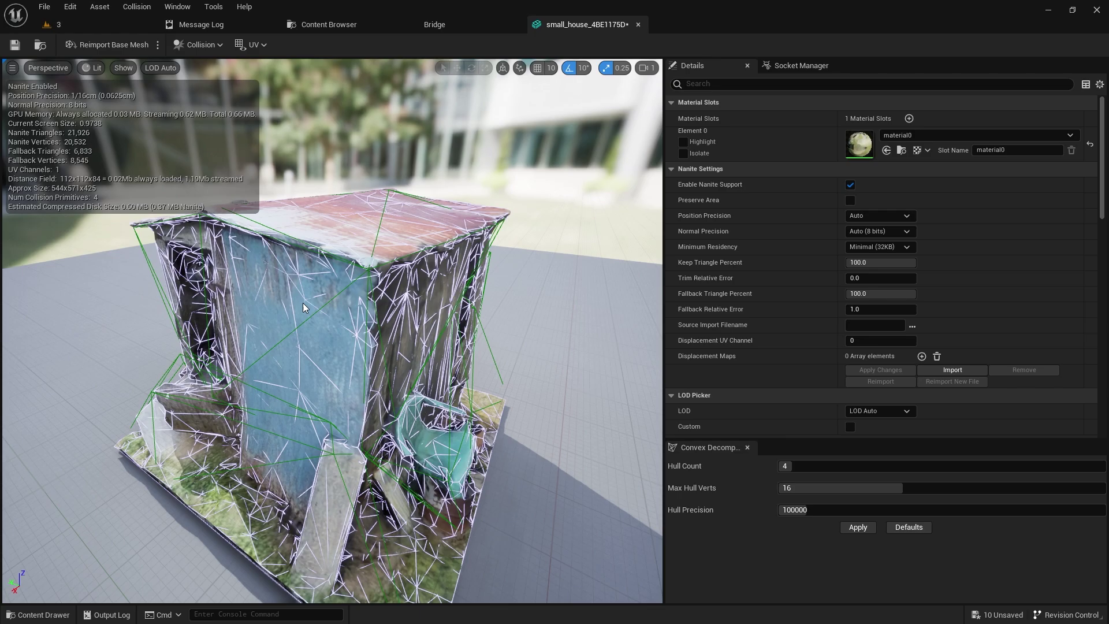
pyautogui.moveTo(304, 307); pyautogui.dragTo(428, 303)
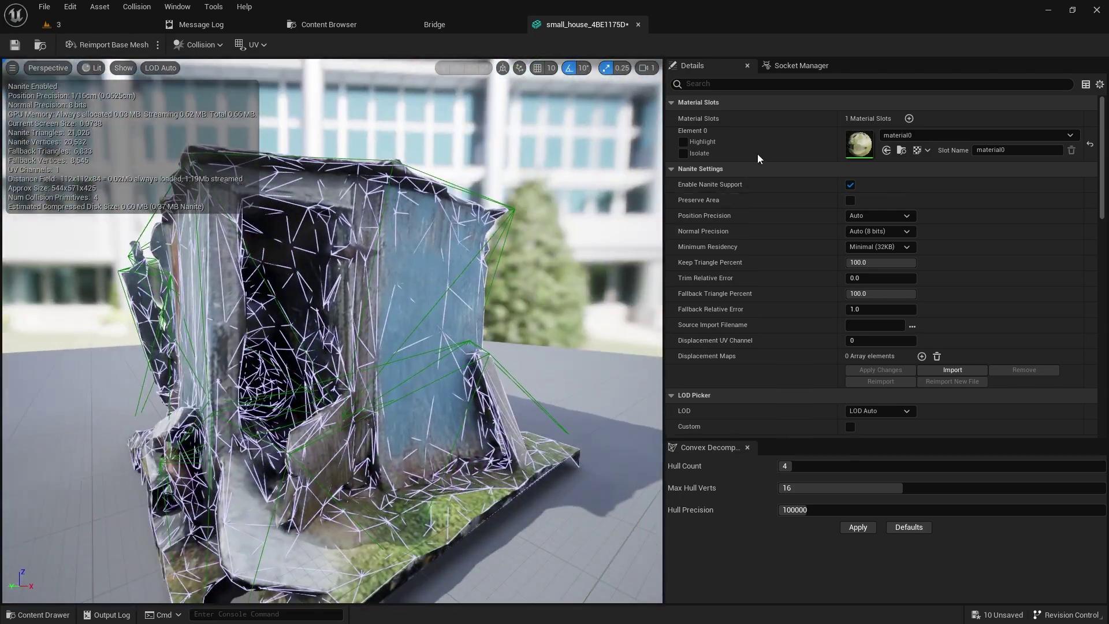
pyautogui.click(781, 83)
pyautogui.write('comple')
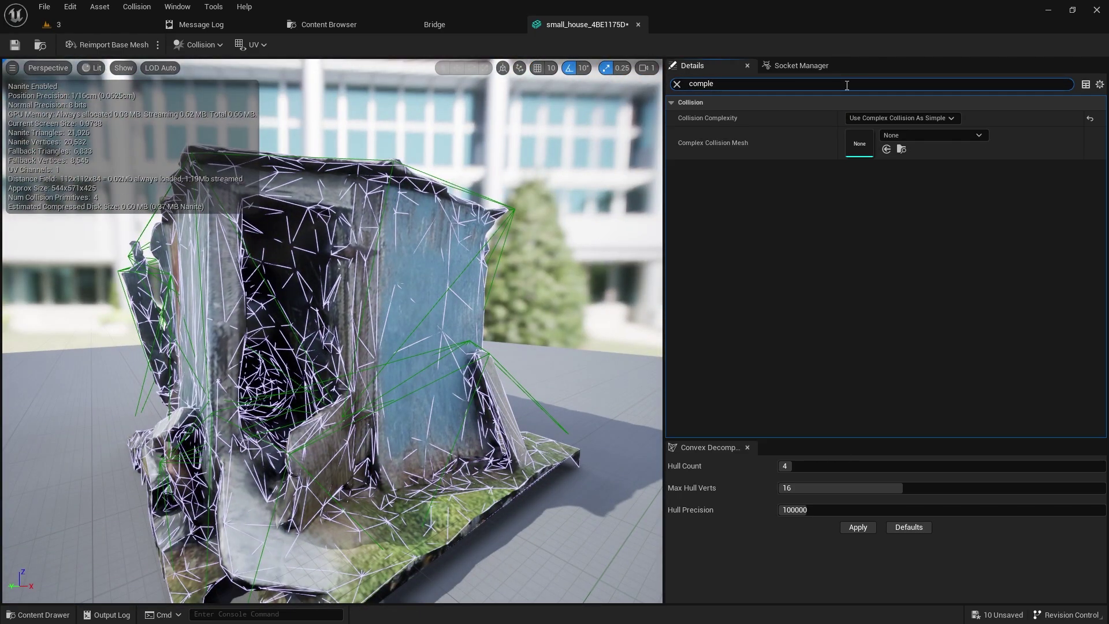
pyautogui.click(888, 118)
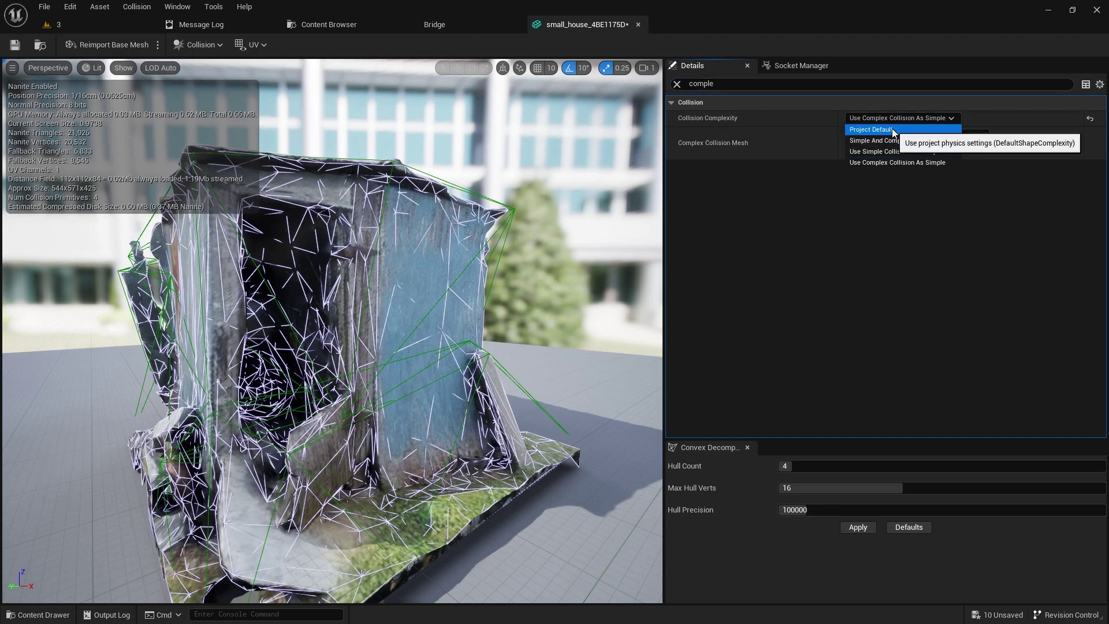
pyautogui.click(893, 131)
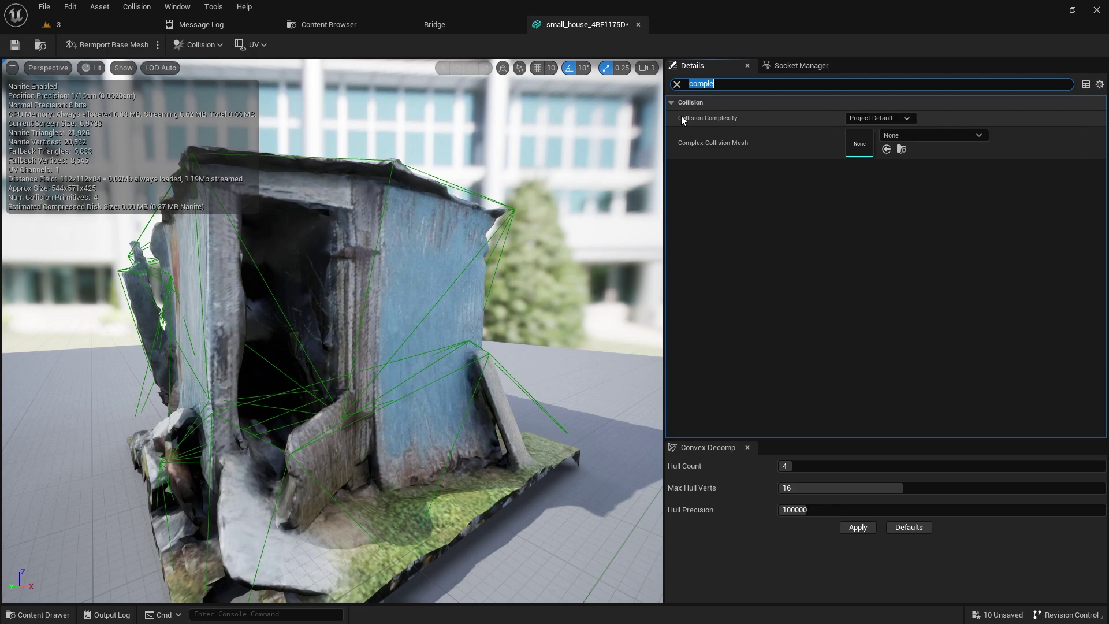
pyautogui.click(677, 84)
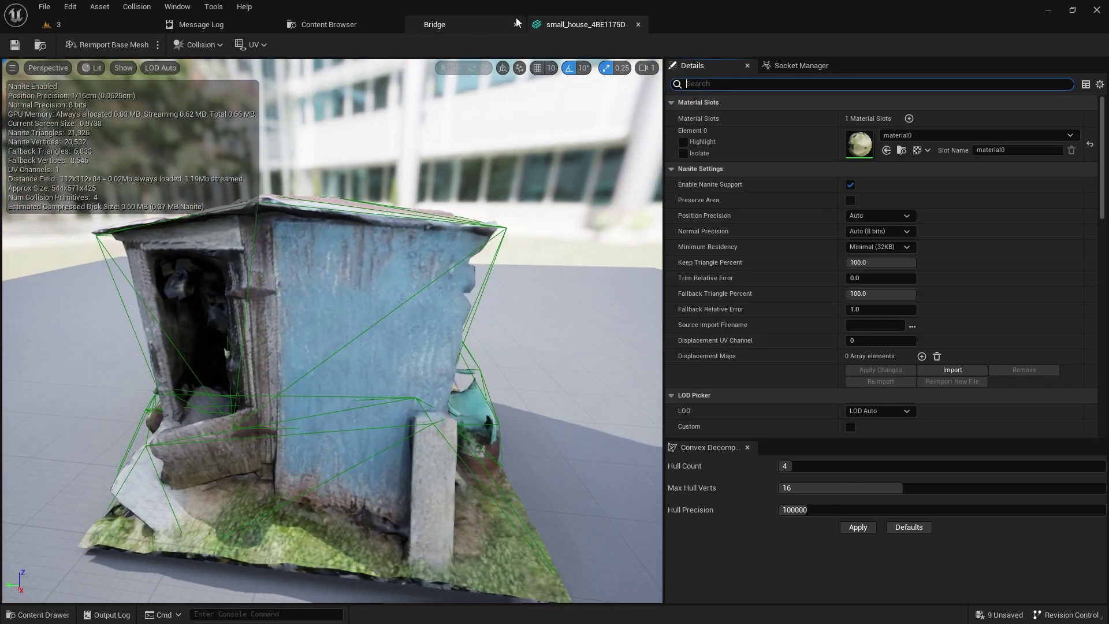
pyautogui.click(638, 24)
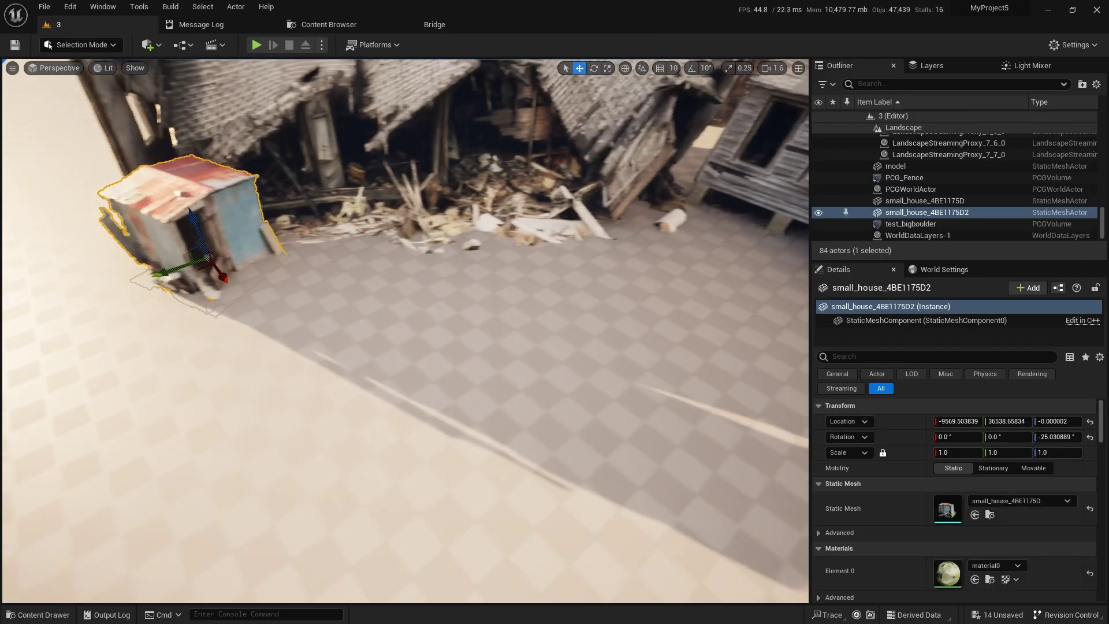
# Step: Duplicate the small_house_4BE1175D2 shed and place the copy next to it at the edge of the ruined house
pyautogui.moveTo(324, 288); pyautogui.dragTo(314, 289, button='right')
pyautogui.keyDown('alt'); pyautogui.moveTo(211, 267); pyautogui.dragTo(92, 329); pyautogui.keyUp('alt')
# Step: Rotate the copied shed to about 65.5° around the vertical axis and stretch its Z scale to about 1.25
pyautogui.press('e')
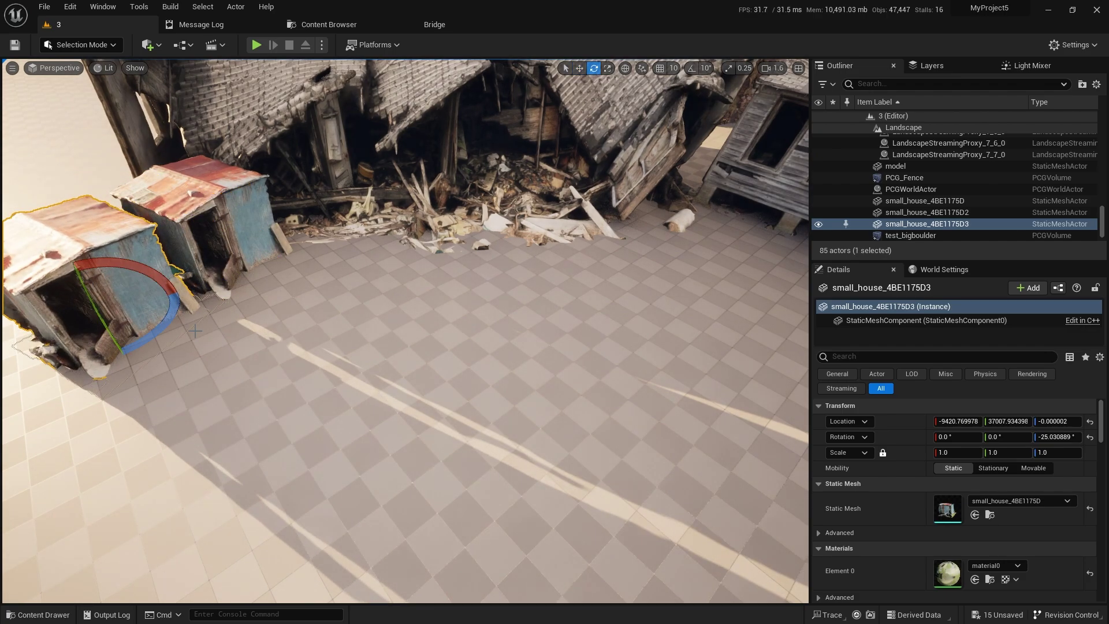
pyautogui.moveTo(196, 331); pyautogui.dragTo(135, 331, button='right')
pyautogui.moveTo(319, 316); pyautogui.dragTo(241, 331)
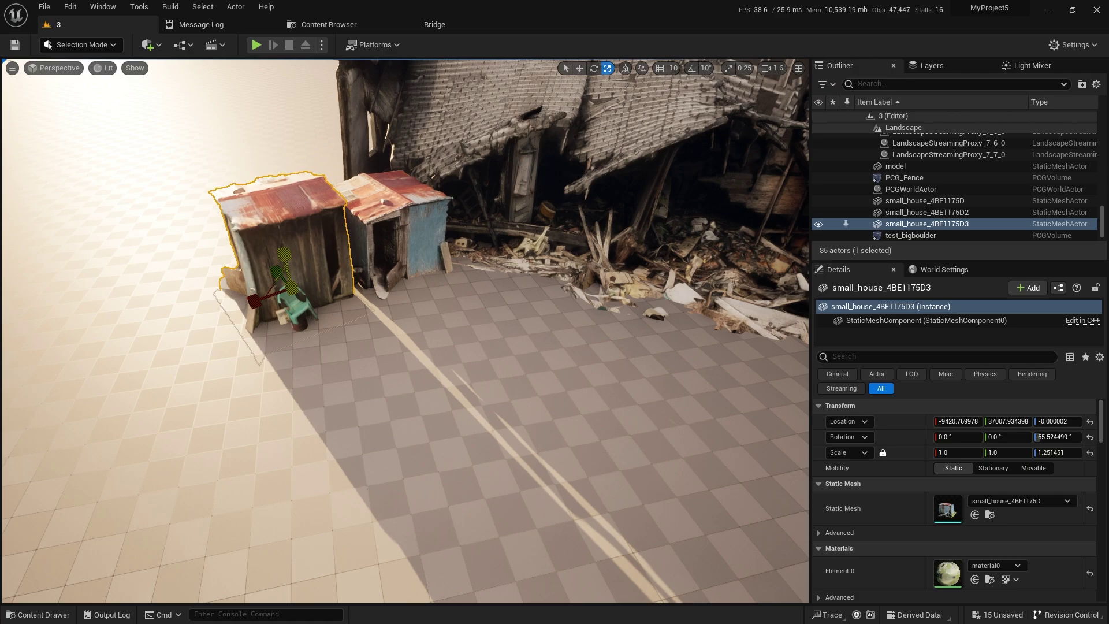
pyautogui.press('Escape')
pyautogui.moveTo(324, 324); pyautogui.dragTo(379, 268, button='right')
pyautogui.click(167, 342)
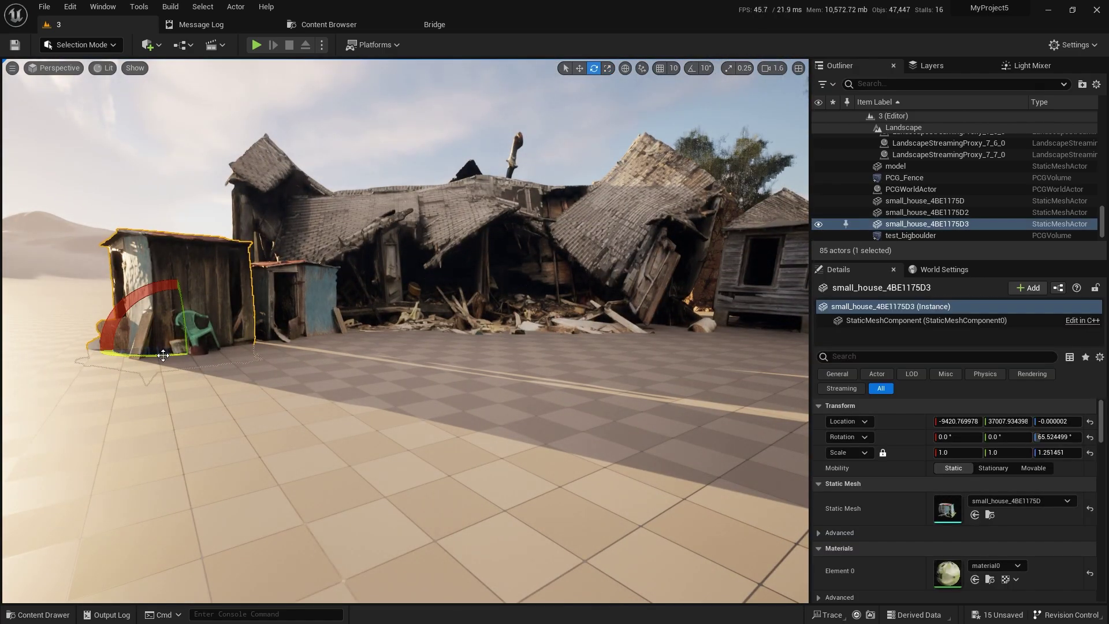